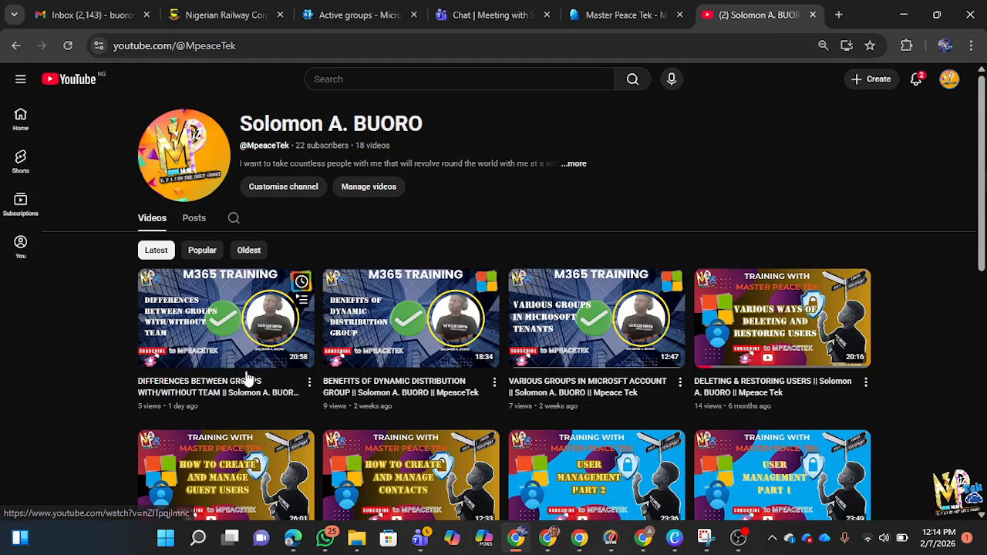
- Play the channel's video on differences between groups with and without a team, and pause it at 0:41
left_click(229, 324)
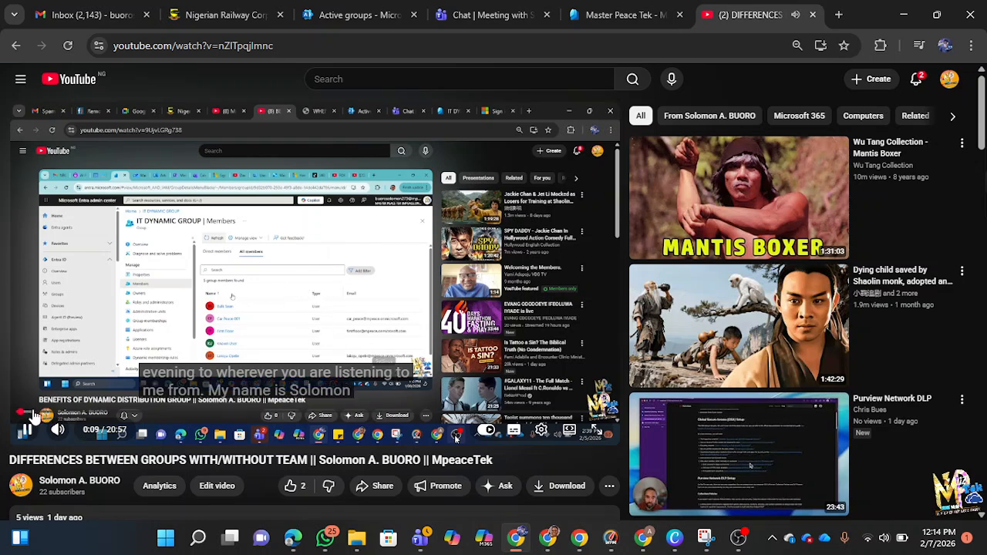
left_click(34, 415)
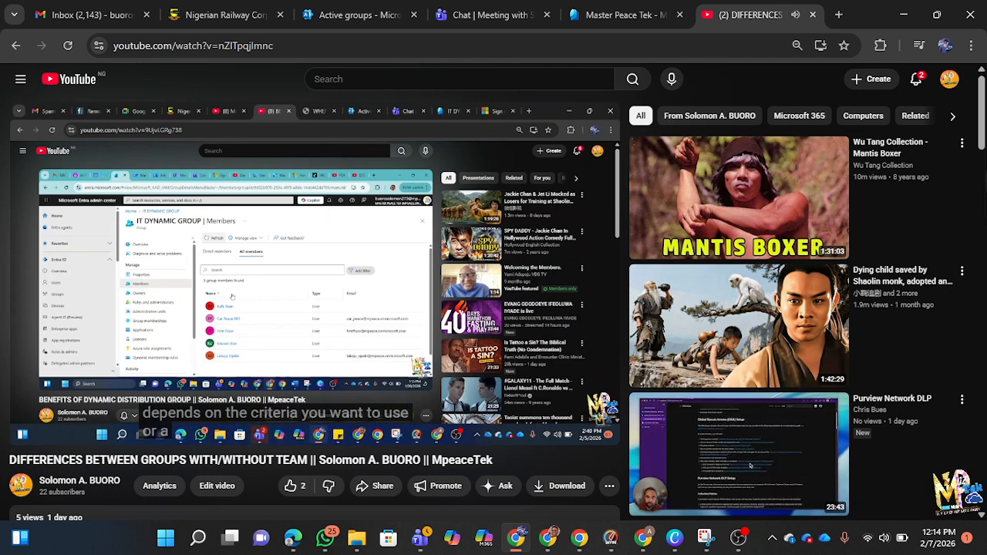
left_click(431, 385)
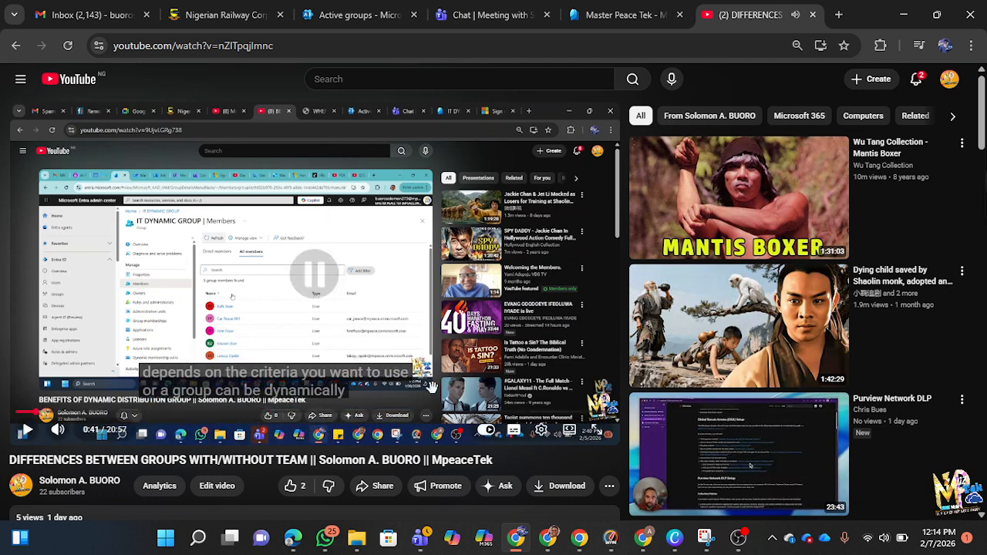
- Switch to the other browser window, dismiss the password reset form and look through the active users list
left_click(545, 542)
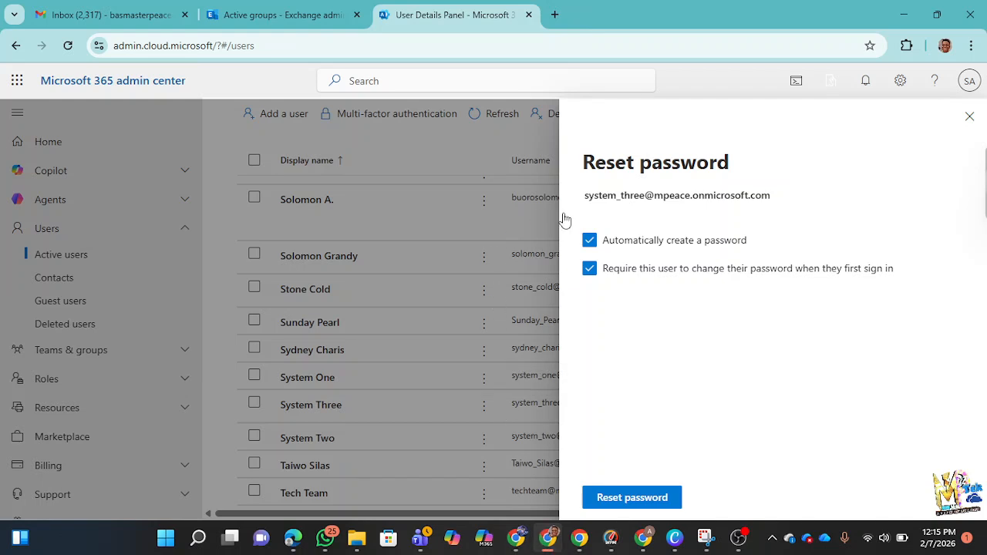
left_click(970, 119)
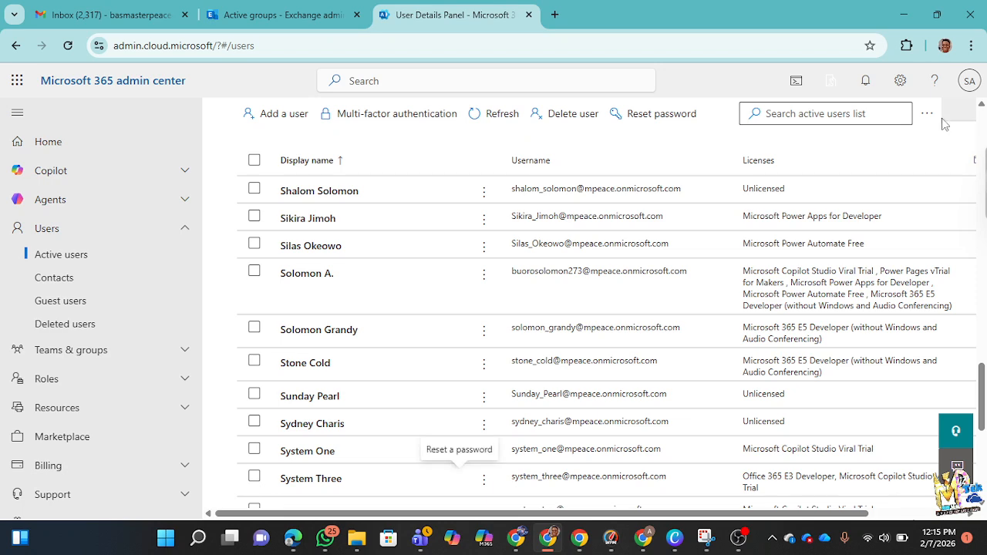
scroll(357, 234, "up", 15)
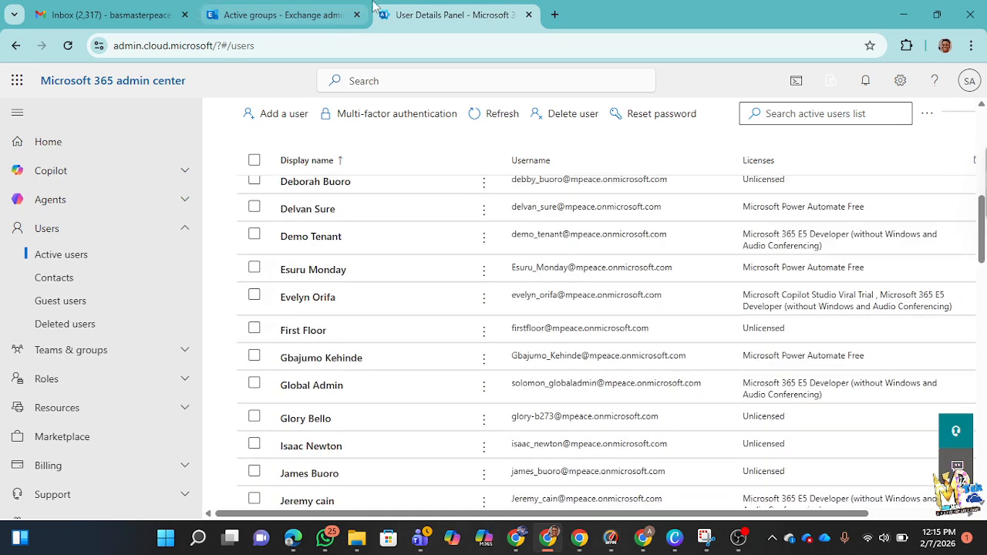
mouse_move(546, 541)
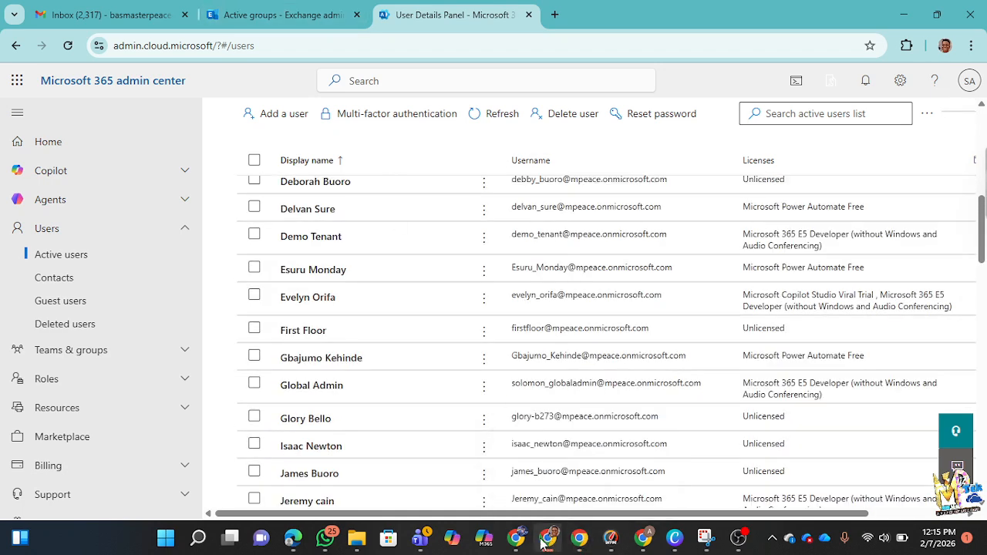
- Review the admin center's Teams & Microsoft 365 groups in the first browser window, and collapse GRADUATING TEAM 1 in the Microsoft Teams list
left_click(516, 538)
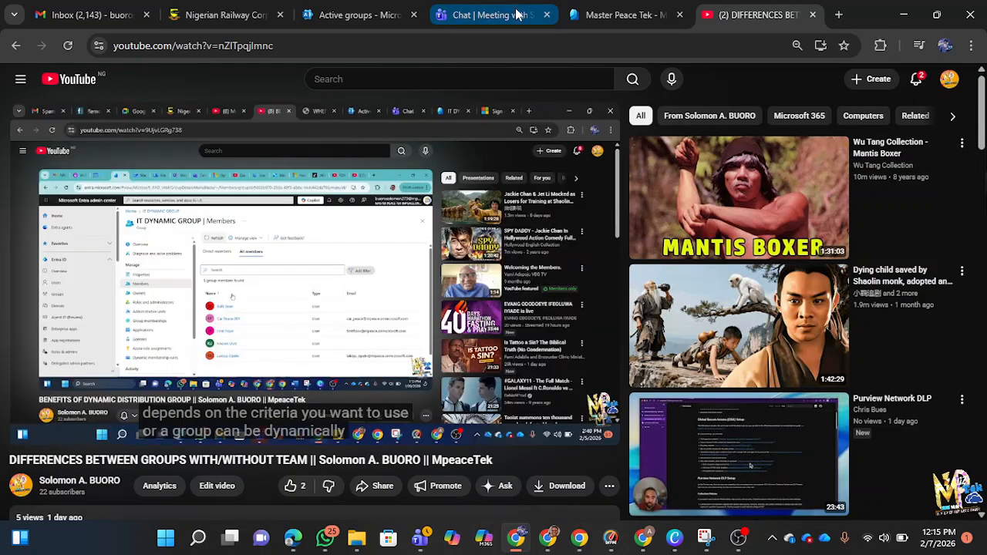
left_click(364, 21)
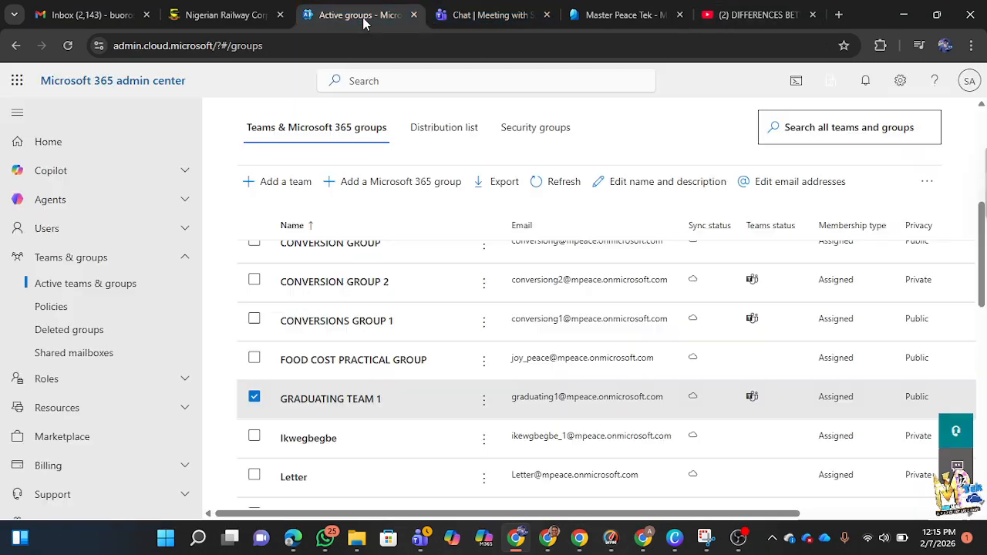
scroll(410, 330, "down", 2)
scroll(410, 330, "up", 1)
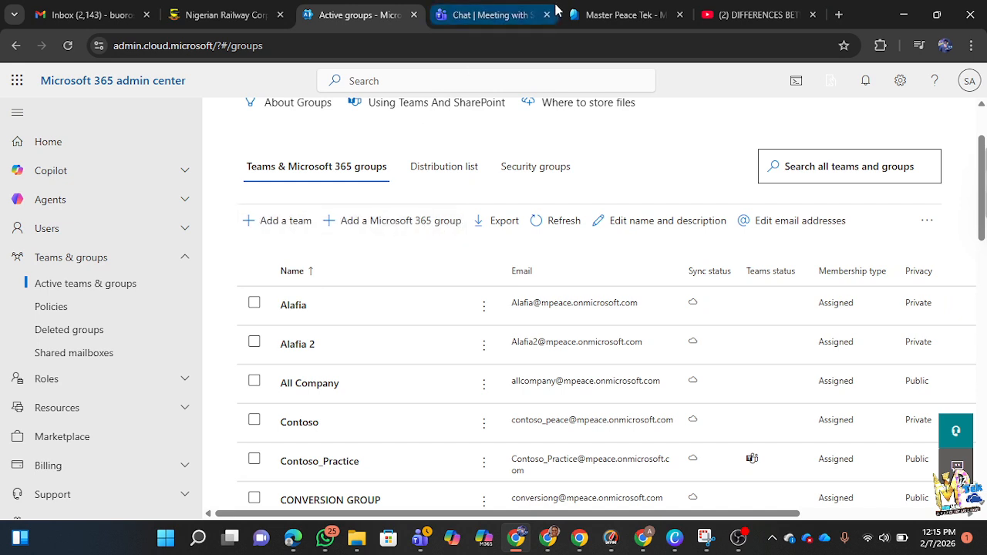
left_click(494, 14)
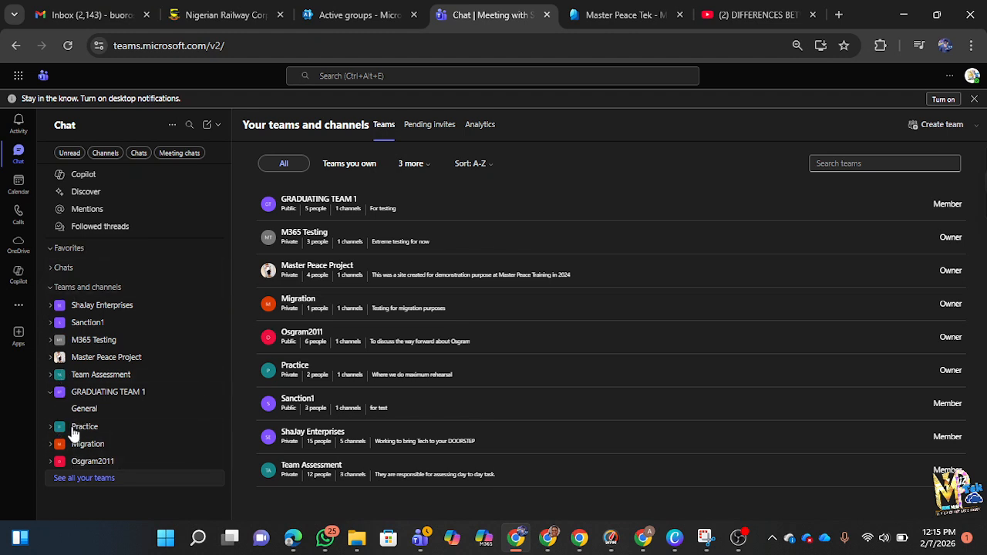
left_click(52, 394)
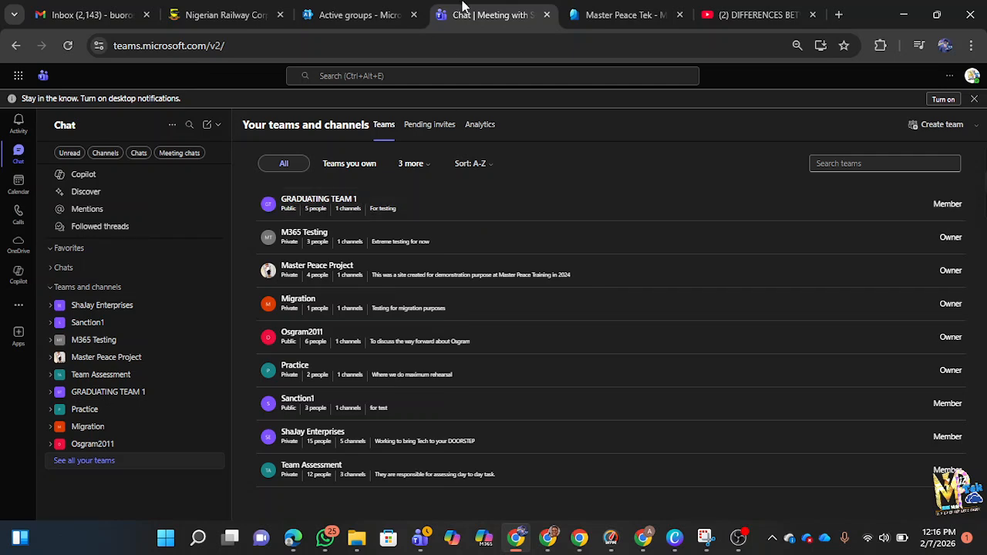
- Return to the Microsoft 365 admin center, start adding a Microsoft 365 group and name it TEAM TEAM 1
left_click(363, 14)
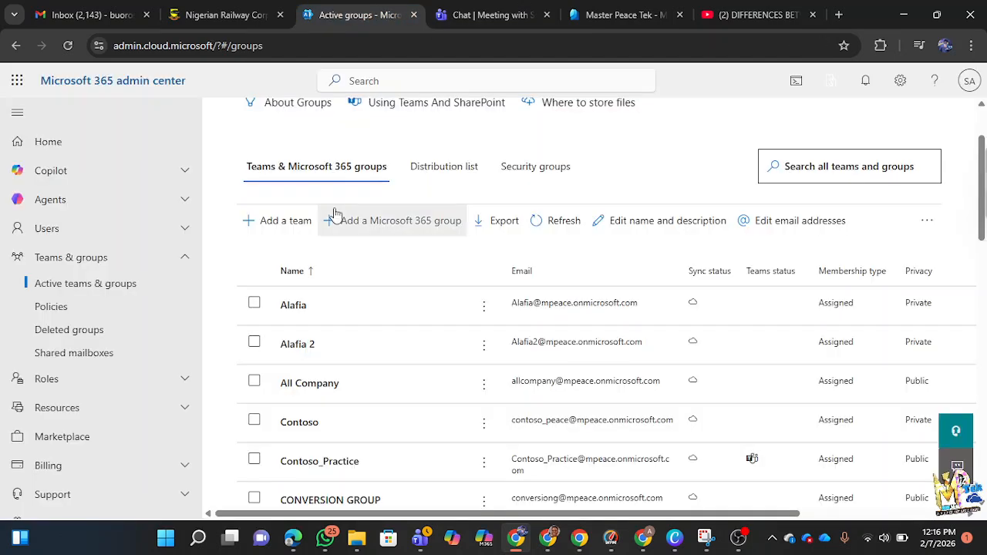
left_click(378, 224)
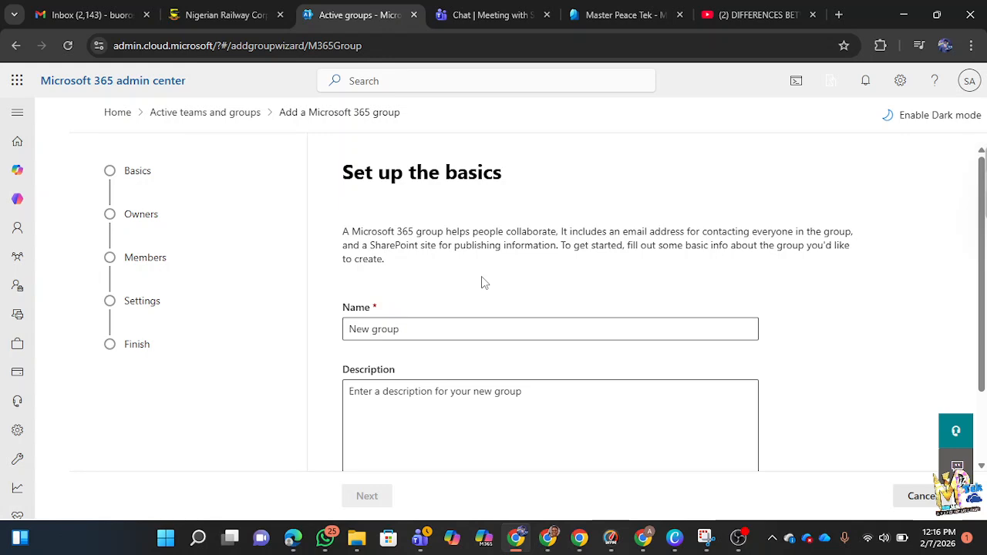
left_click(413, 328)
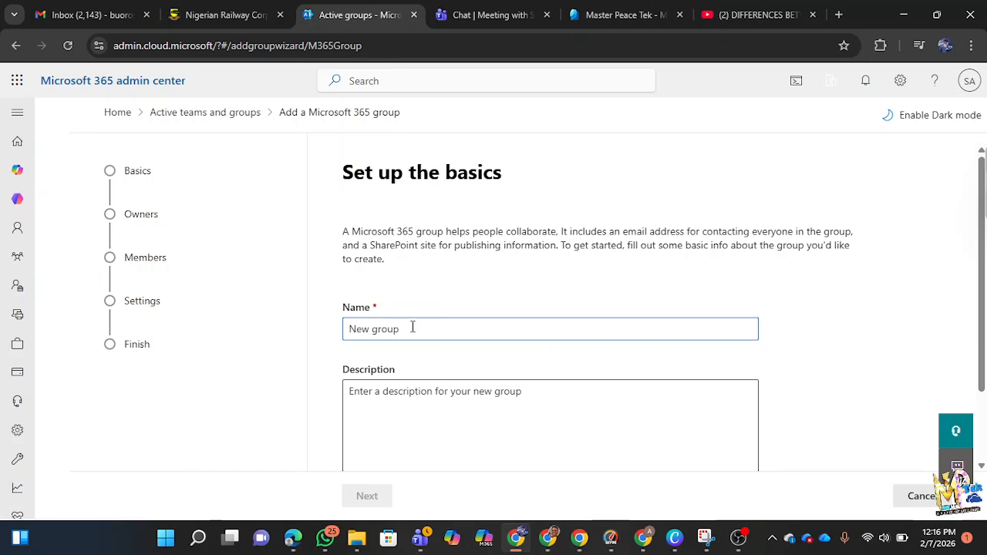
type("TEAM TEAM 1")
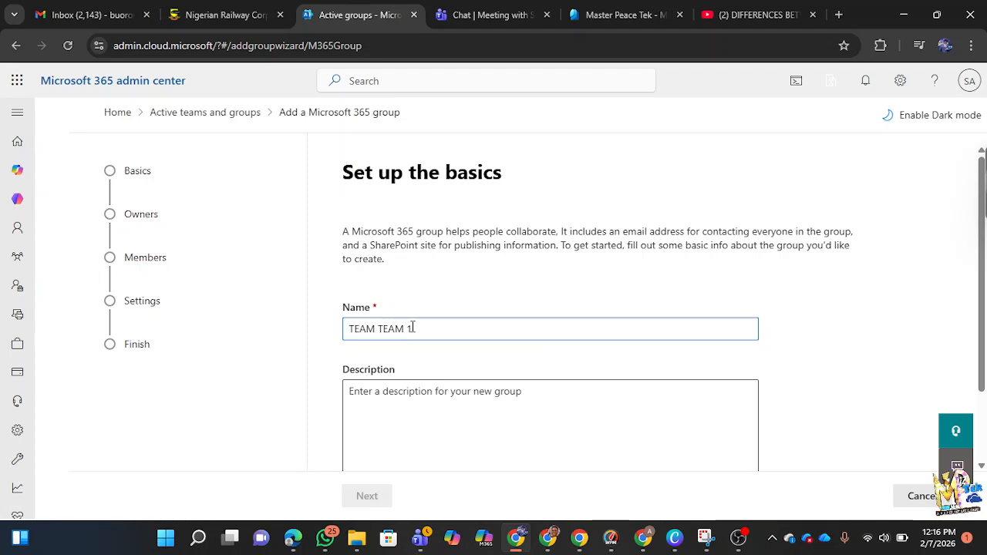
key("Tab")
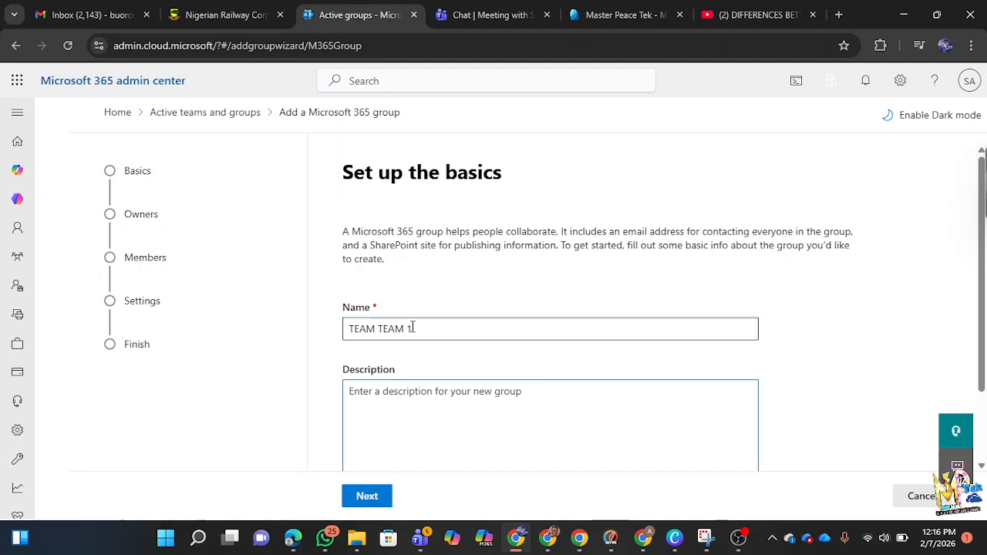
- Enter "For Test" as the group's description and continue to the owner assignment
type("for")
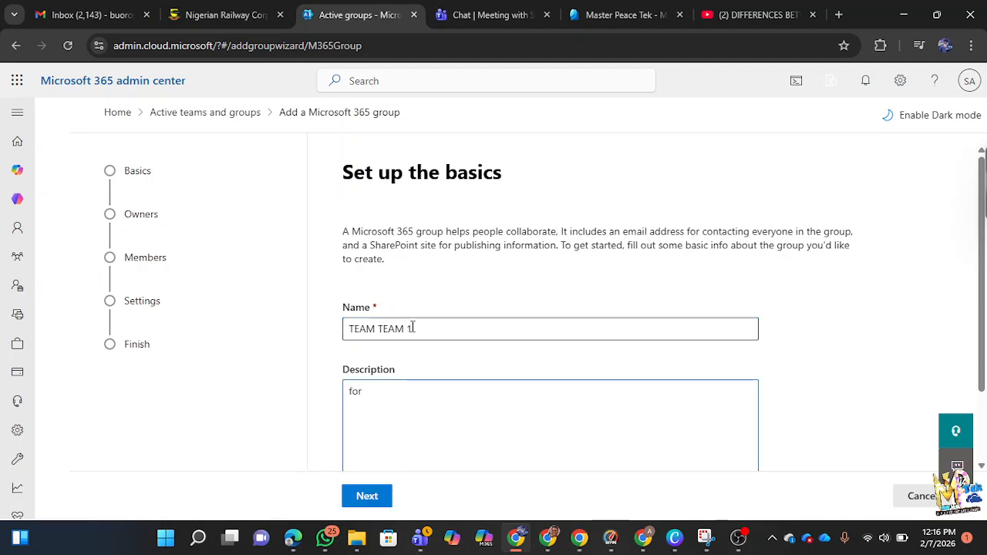
key("BackSpace")
key("BackSpace")
key("BackSpace")
key("BackSpace")
type("F")
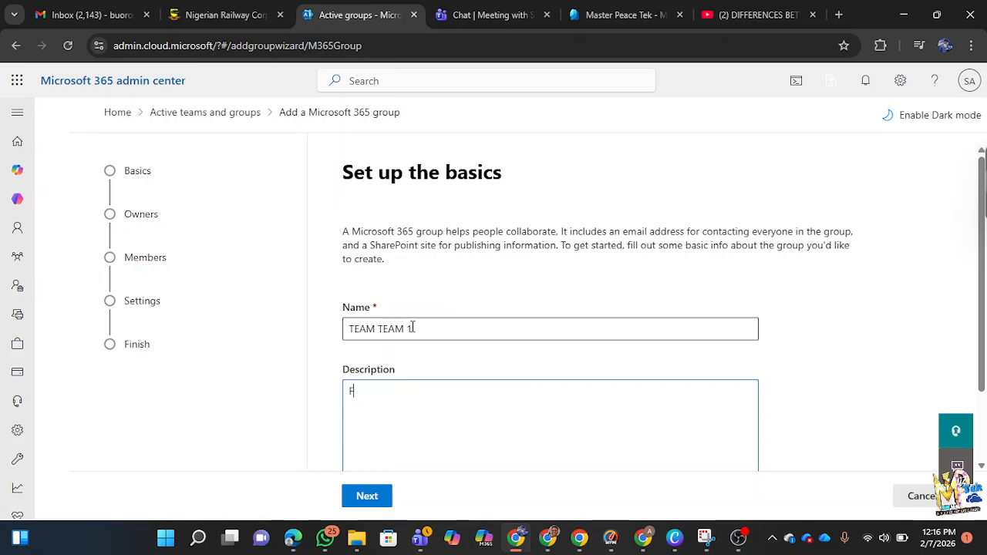
type("or Test")
key("Tab")
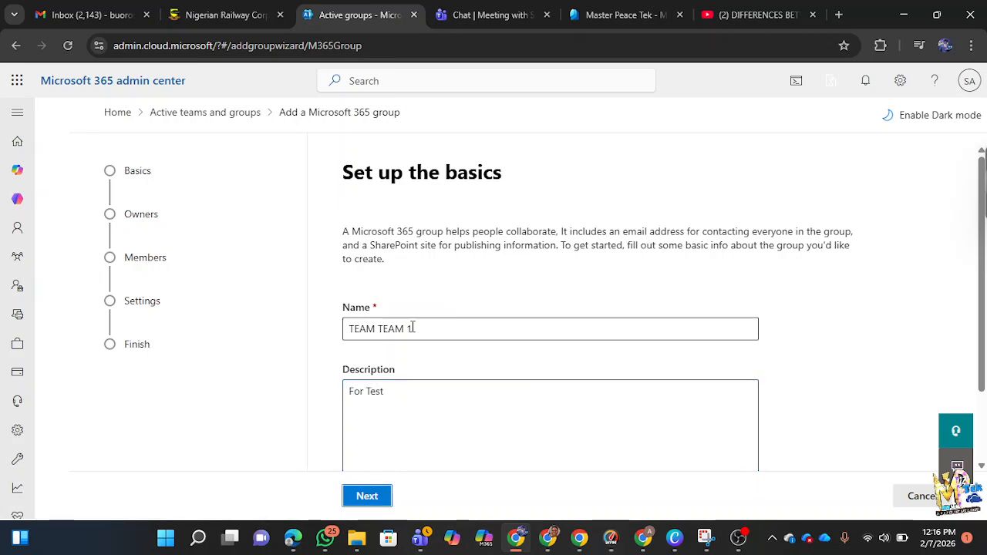
key("Return")
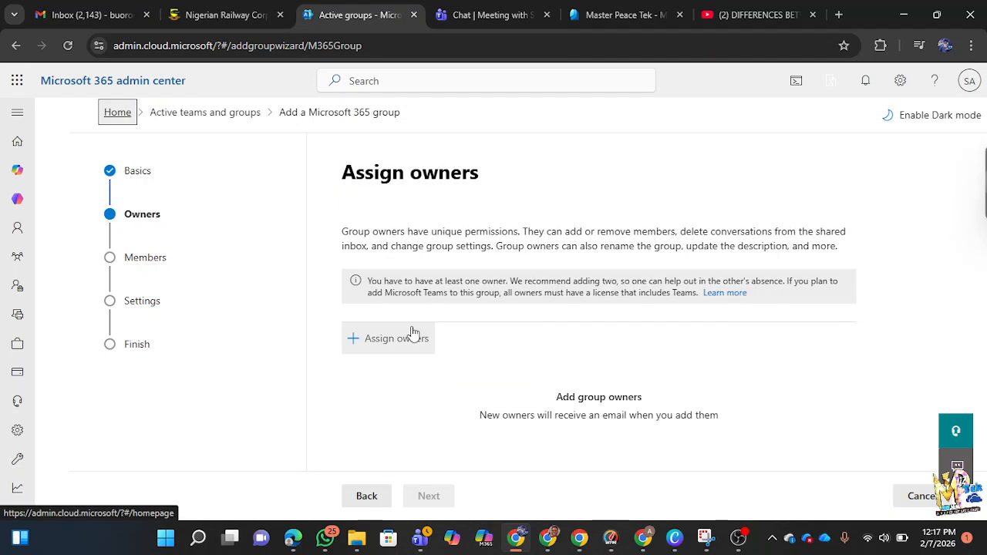
- Assign the first listed user as the group's owner and continue to the members stage
left_click(400, 344)
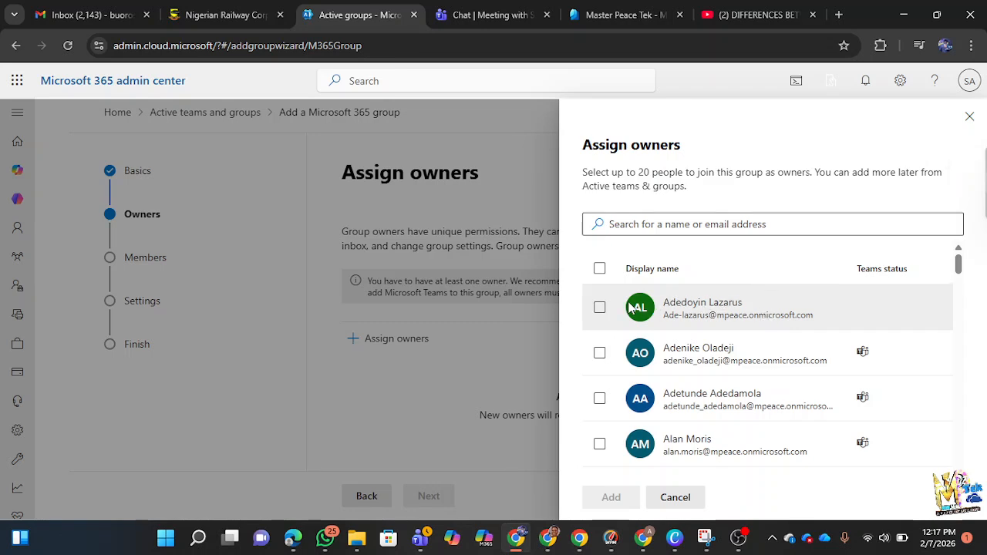
left_click(600, 309)
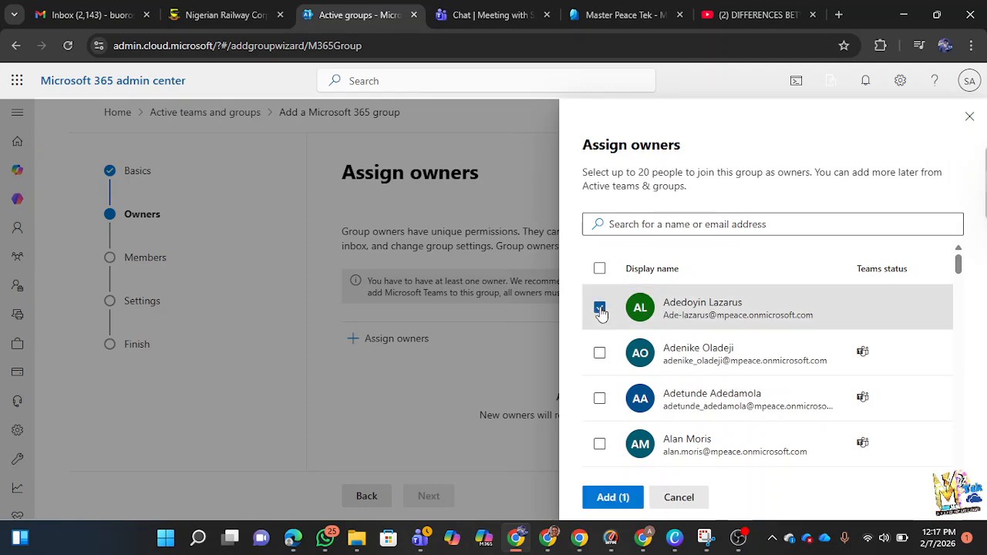
left_click(606, 499)
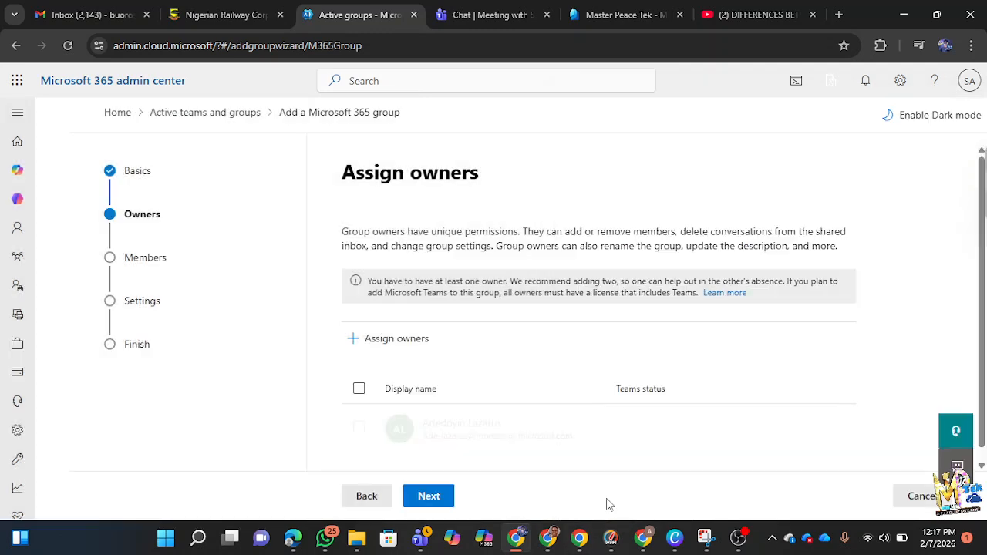
left_click(429, 497)
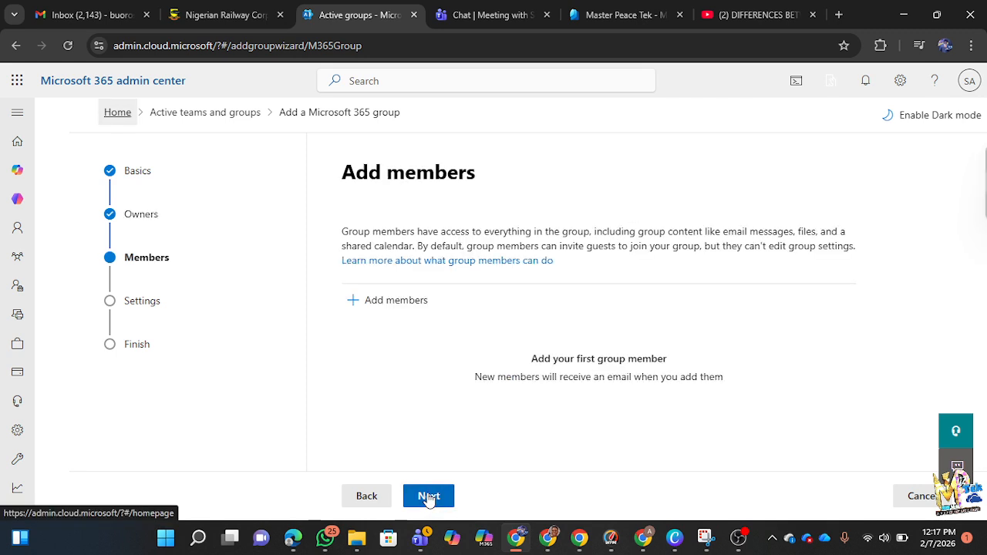
- Add First Floor, the user directly below it and the user directly below Global Admin as group members
left_click(483, 337)
scroll(698, 376, "down", 5)
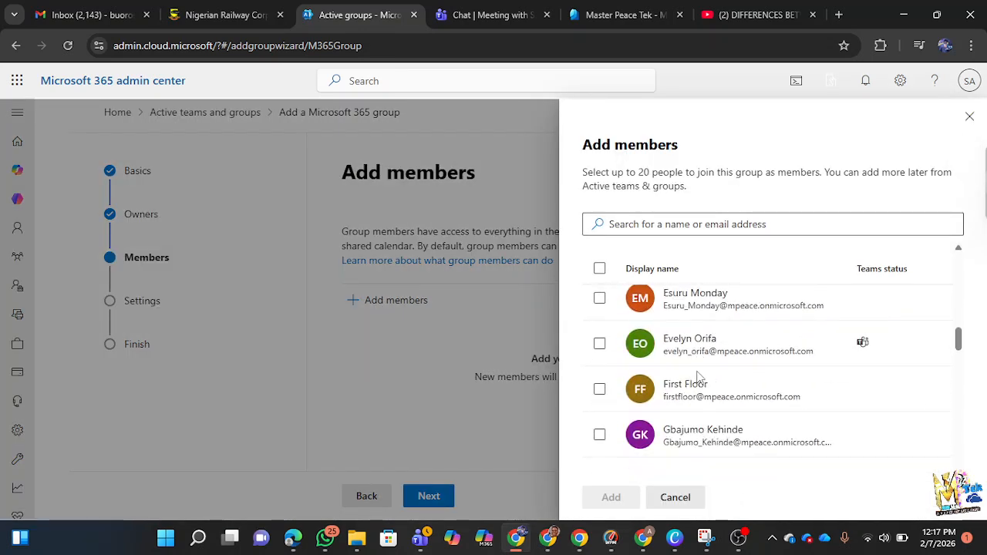
scroll(697, 376, "up", 1)
scroll(697, 376, "up", 1)
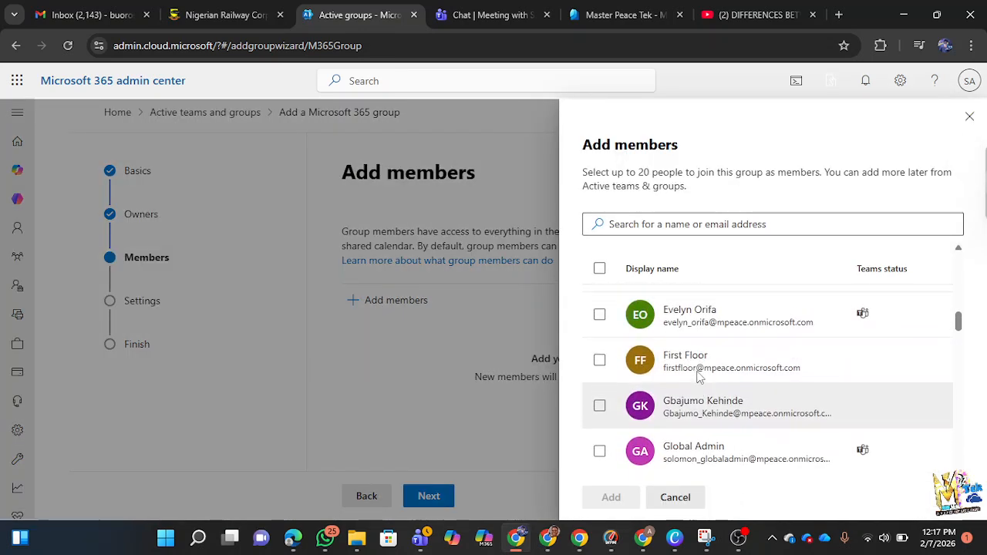
left_click(599, 362)
left_click(600, 407)
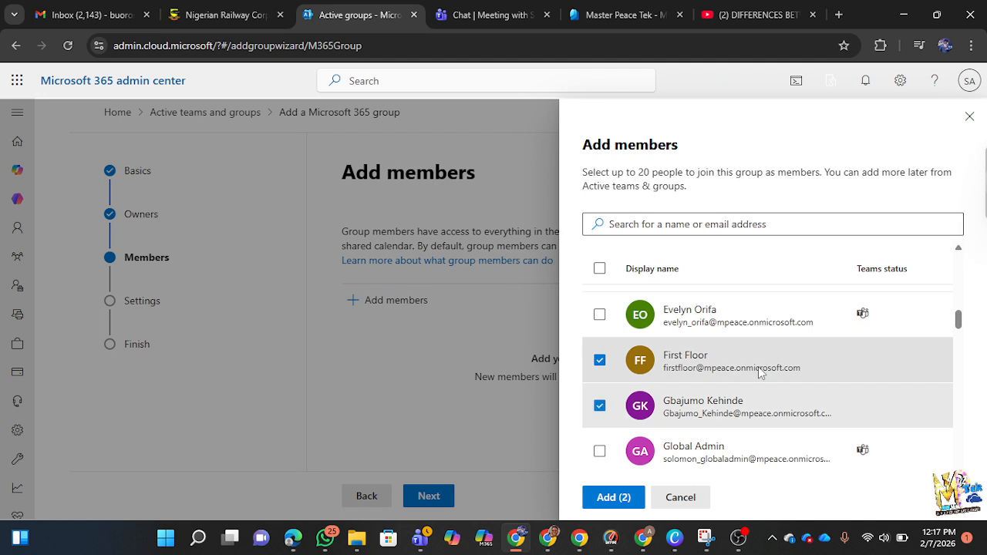
scroll(760, 370, "down", 2)
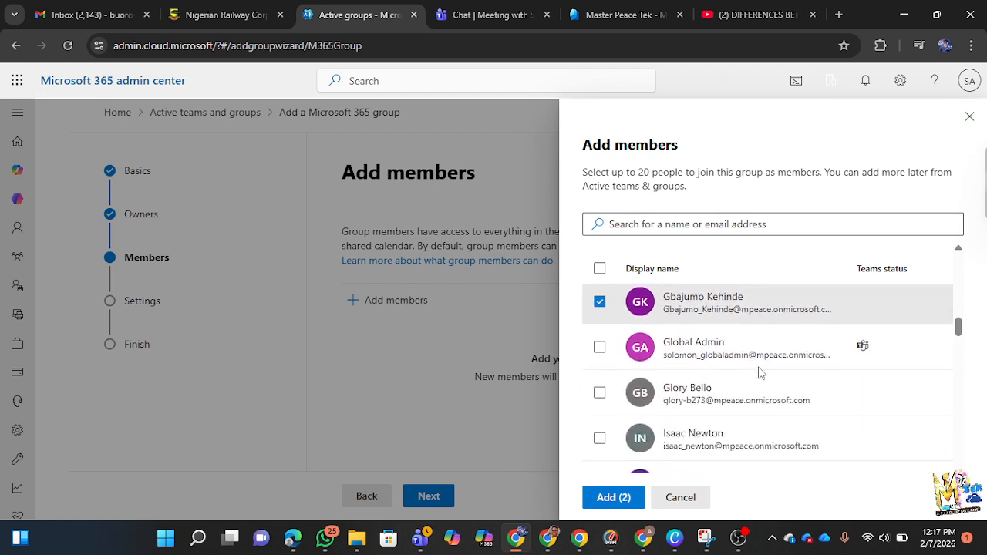
left_click(600, 391)
left_click(610, 497)
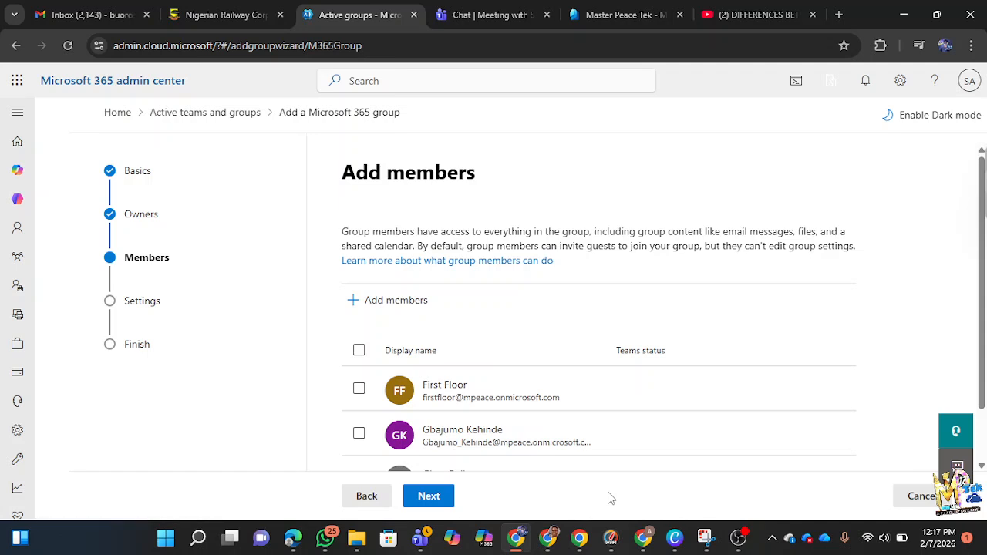
- Add Demo Tenant as another member of the group
scroll(546, 392, "down", 1)
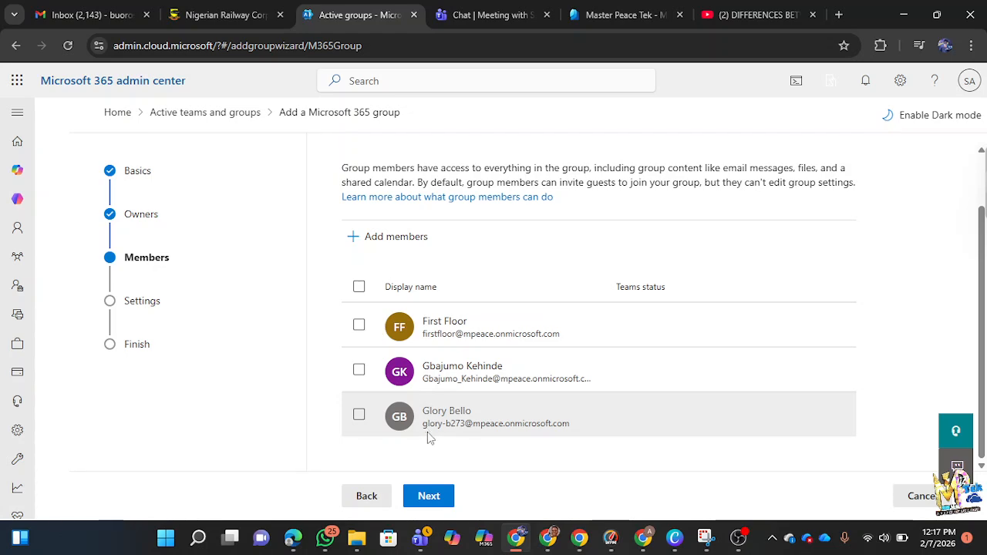
left_click(381, 236)
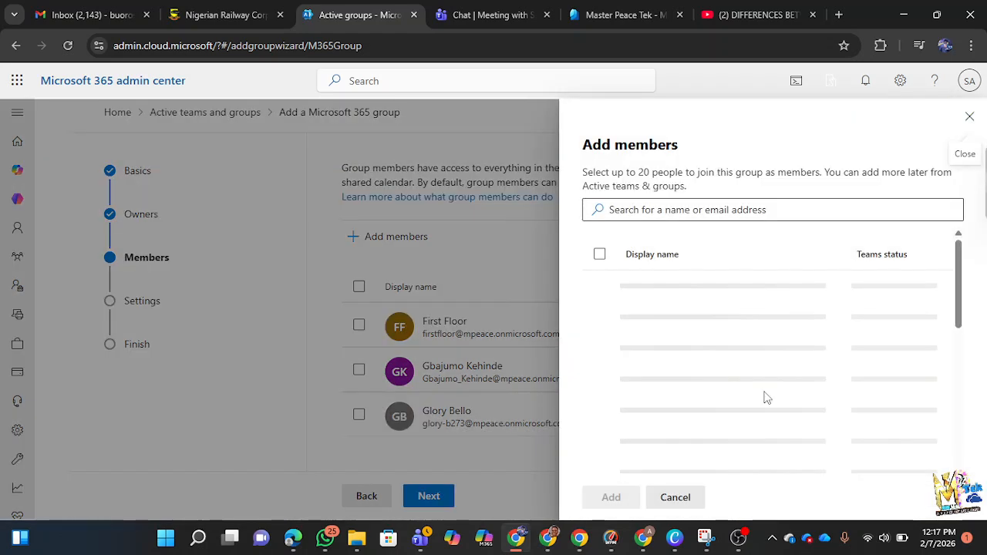
scroll(766, 397, "down", 3)
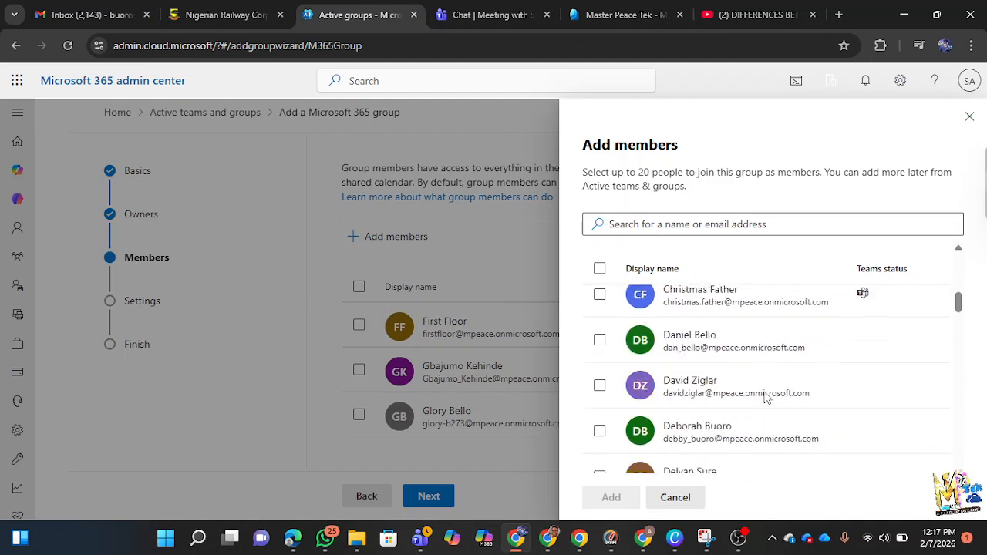
scroll(766, 397, "down", 1)
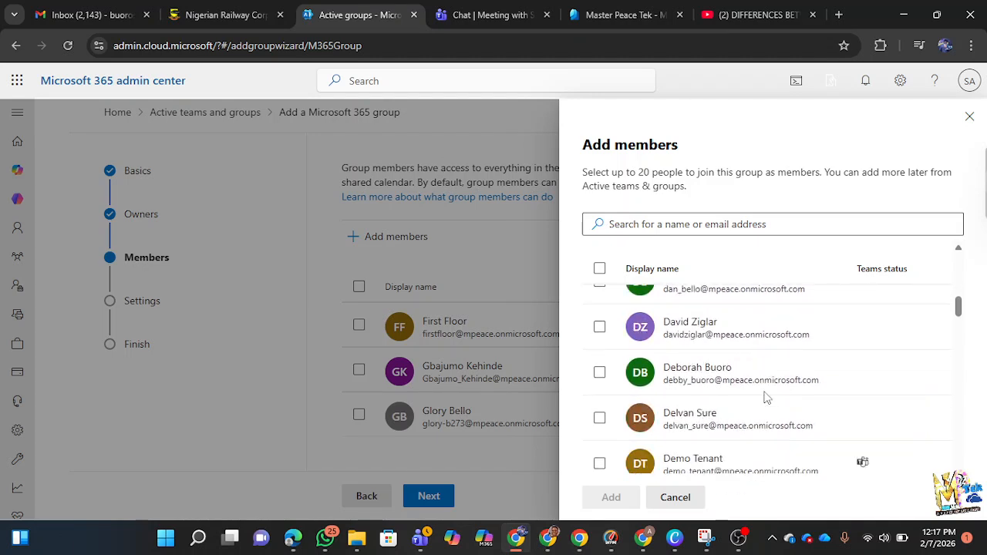
left_click(599, 463)
left_click(609, 498)
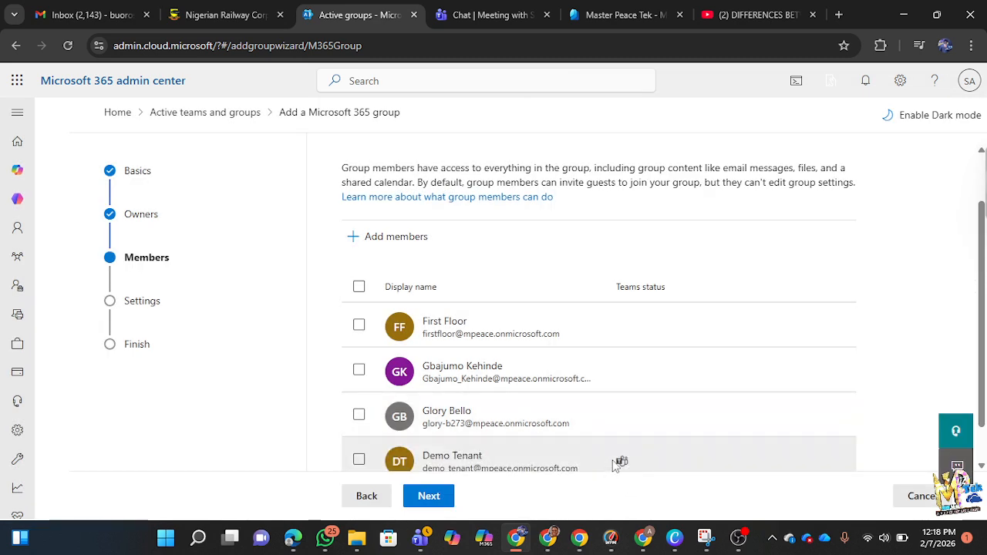
- Continue to the group settings and set the group email address to teamteam1
scroll(566, 366, "down", 1)
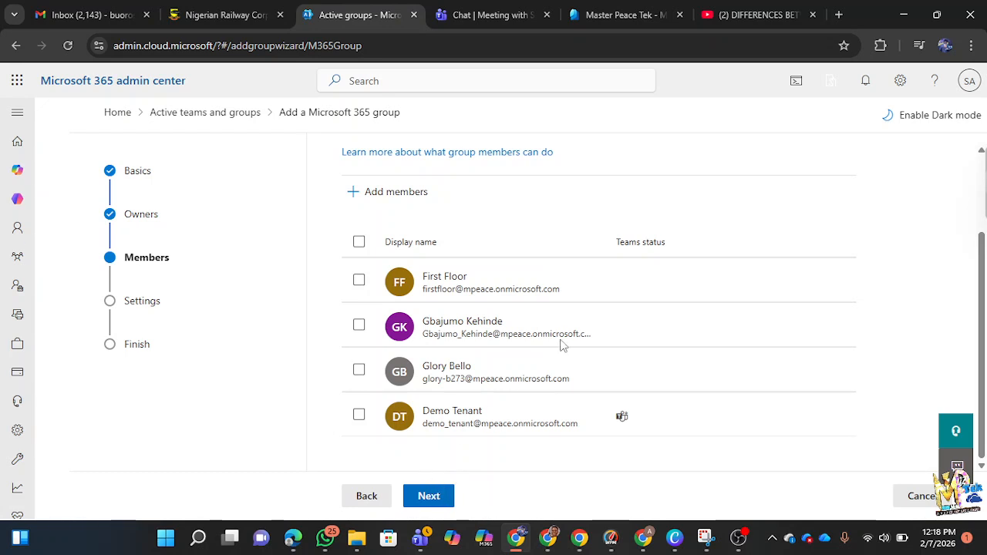
left_click(147, 302)
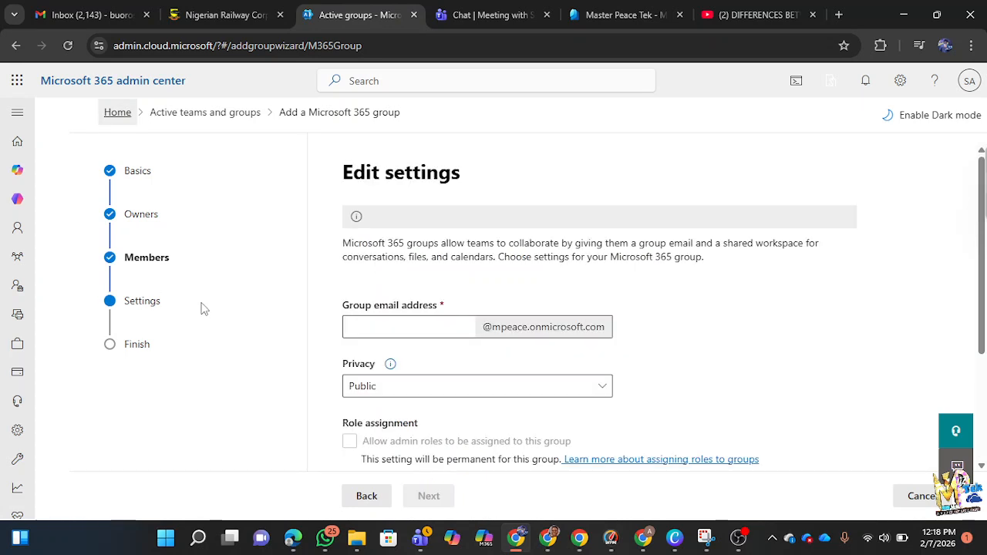
left_click(414, 337)
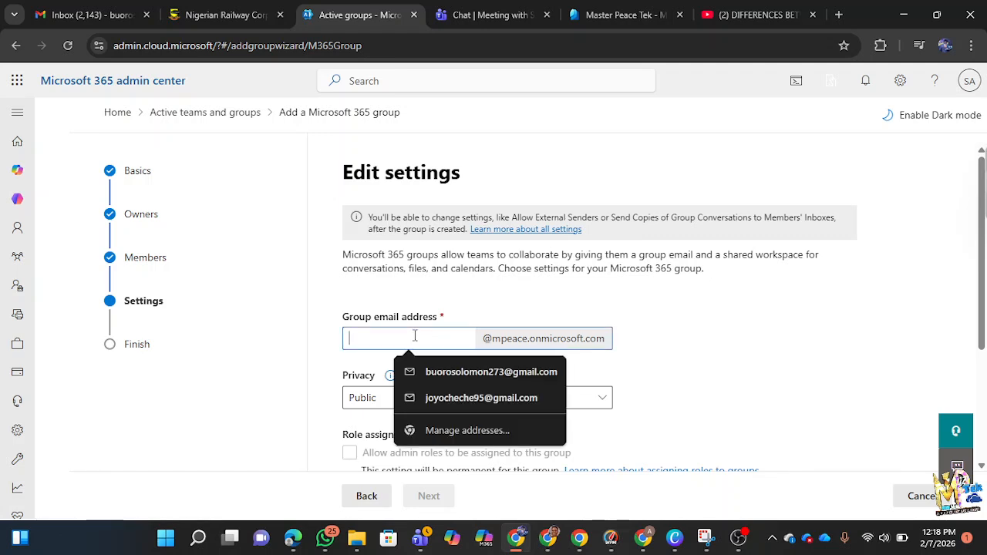
type("teamteam1")
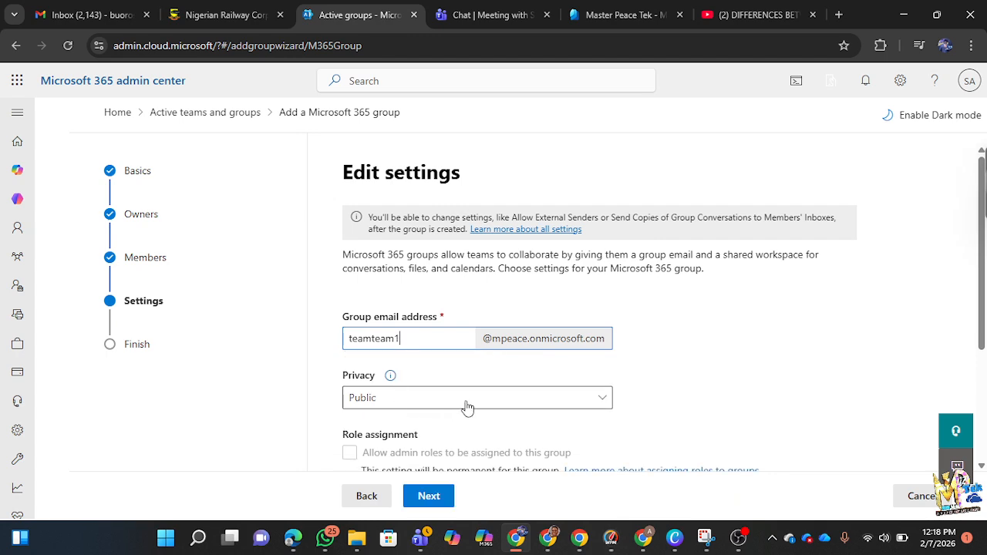
- Switch the group's privacy to Private and back to Public
scroll(466, 407, "down", 1)
scroll(466, 407, "down", 2)
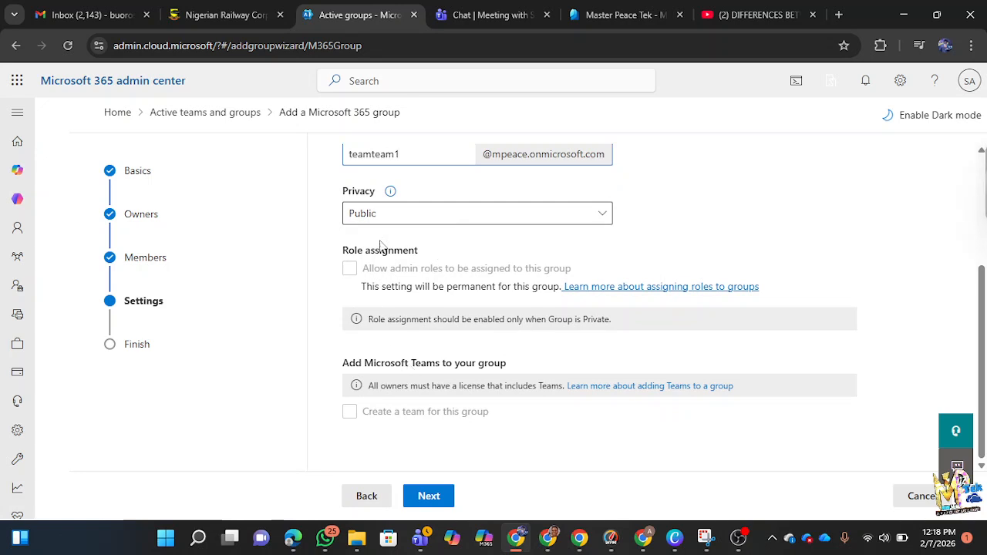
left_click(465, 213)
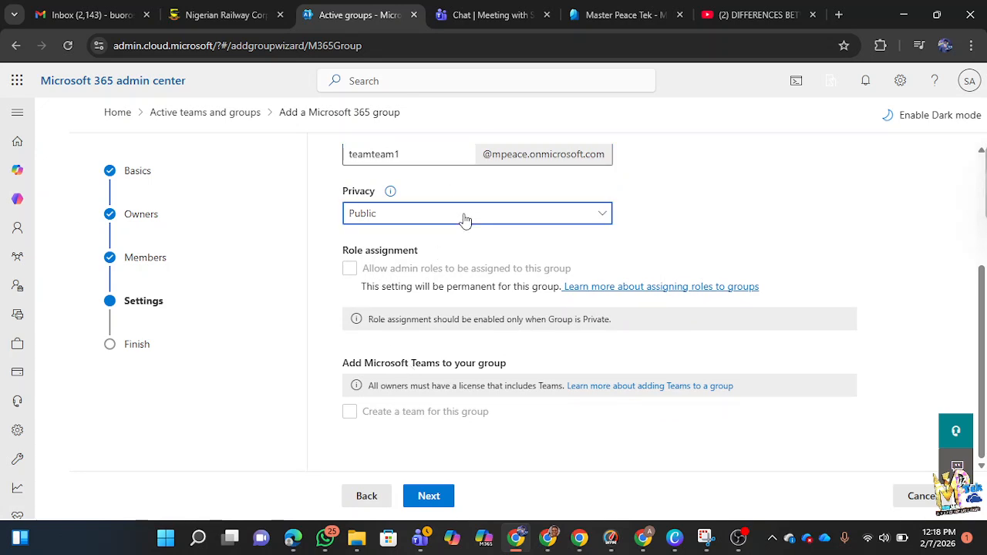
left_click(526, 221)
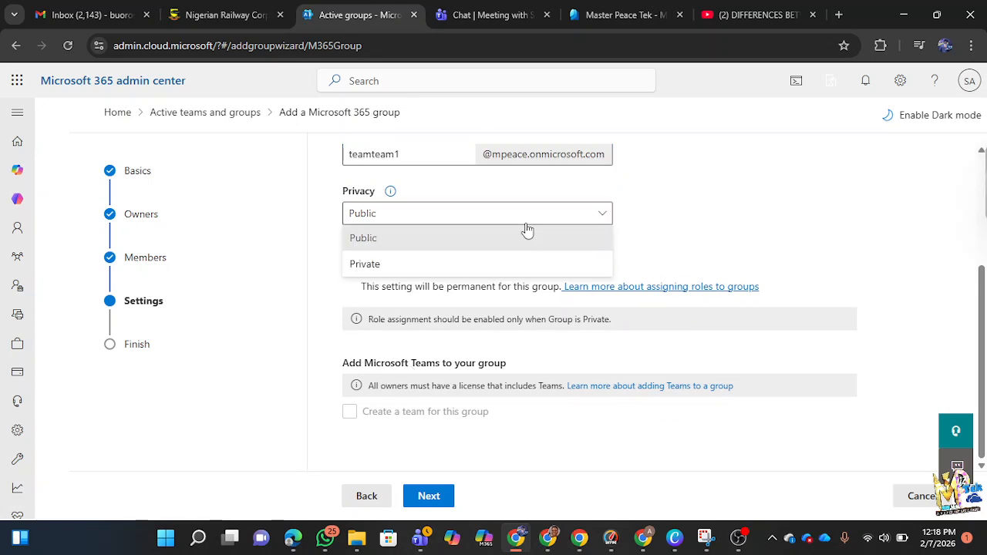
left_click(497, 270)
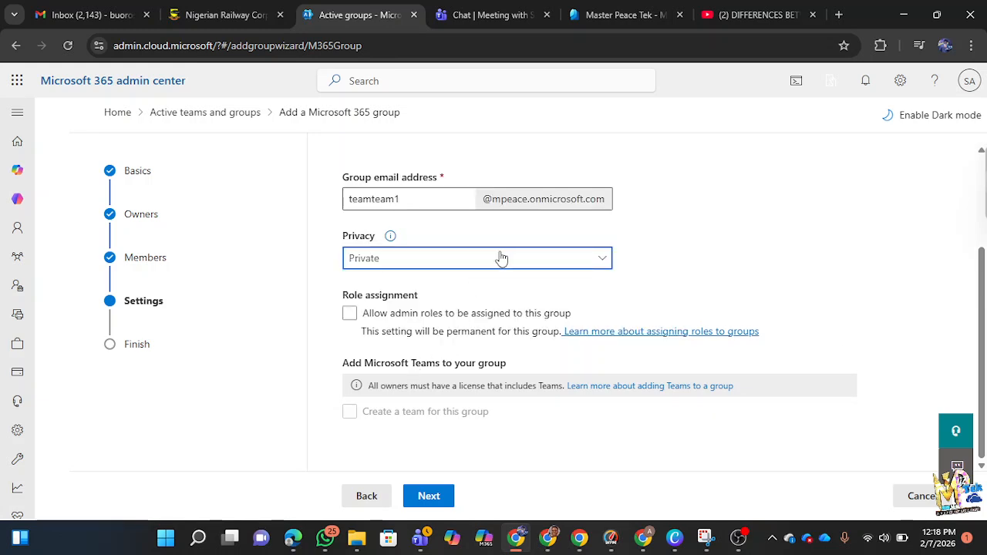
left_click(427, 259)
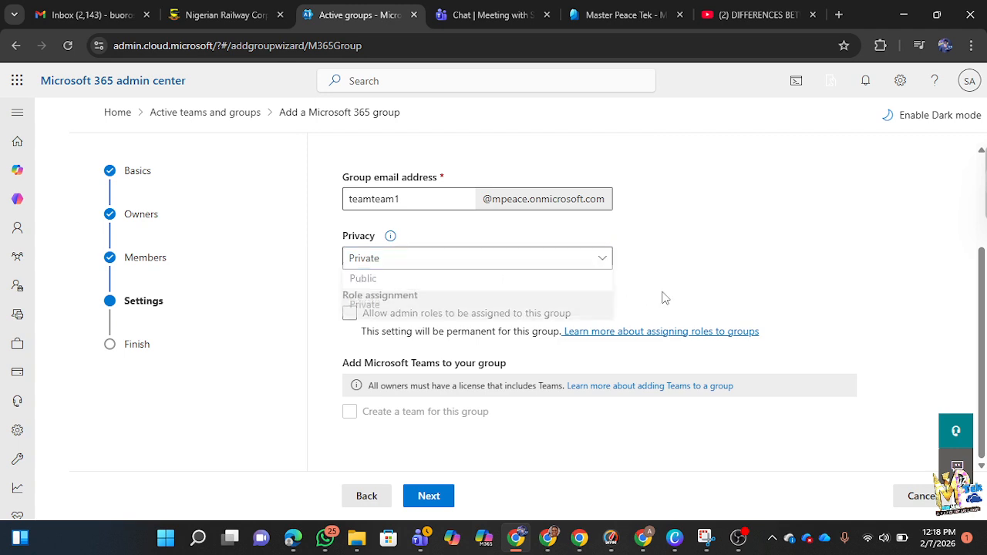
left_click(534, 290)
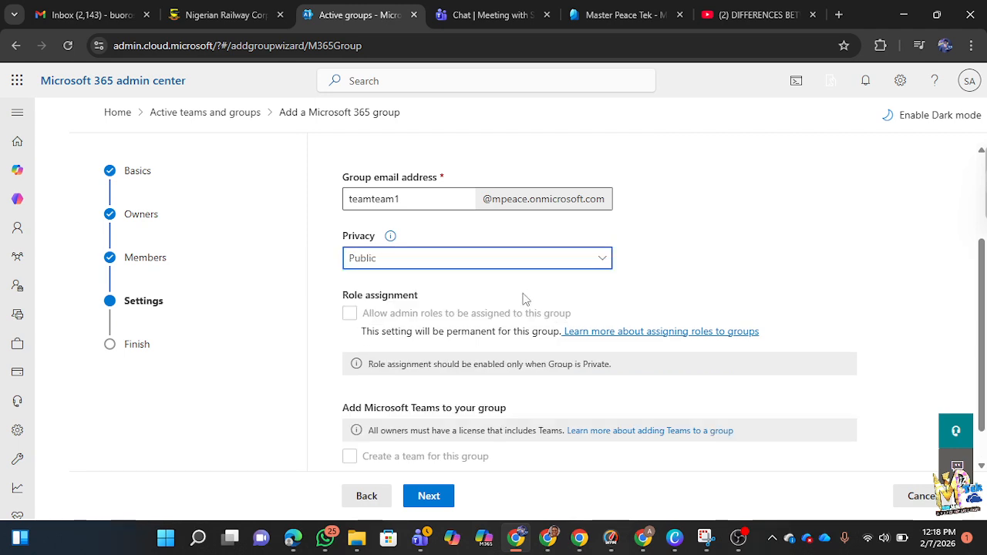
- Proceed to the group review and return to the settings to examine the role assignment and Teams options
scroll(446, 383, "down", 1)
left_click(430, 497)
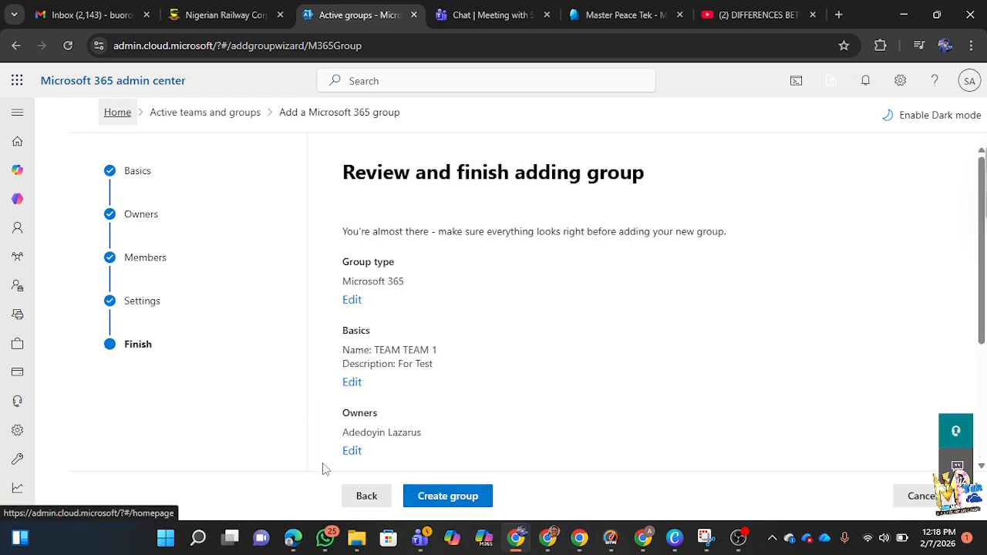
left_click(360, 496)
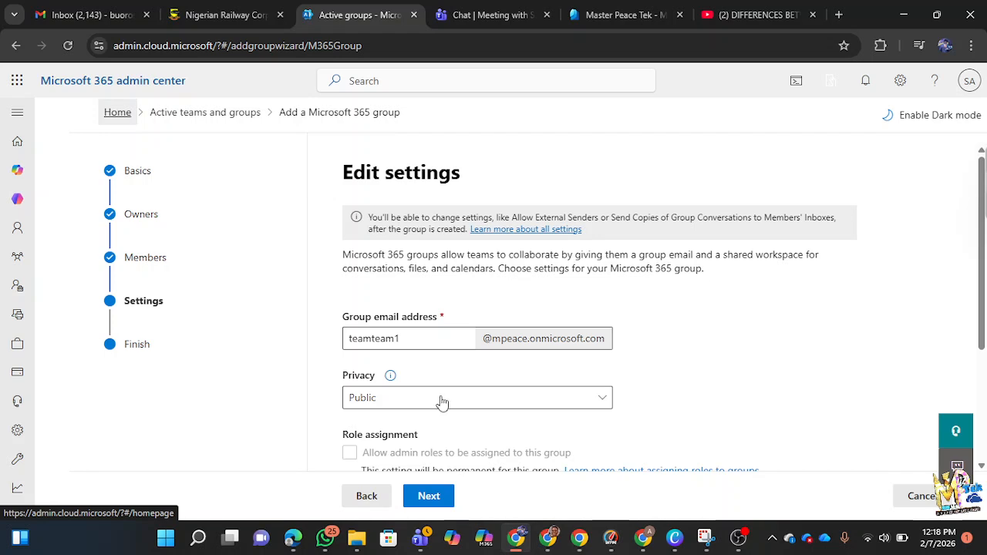
scroll(440, 401, "down", 2)
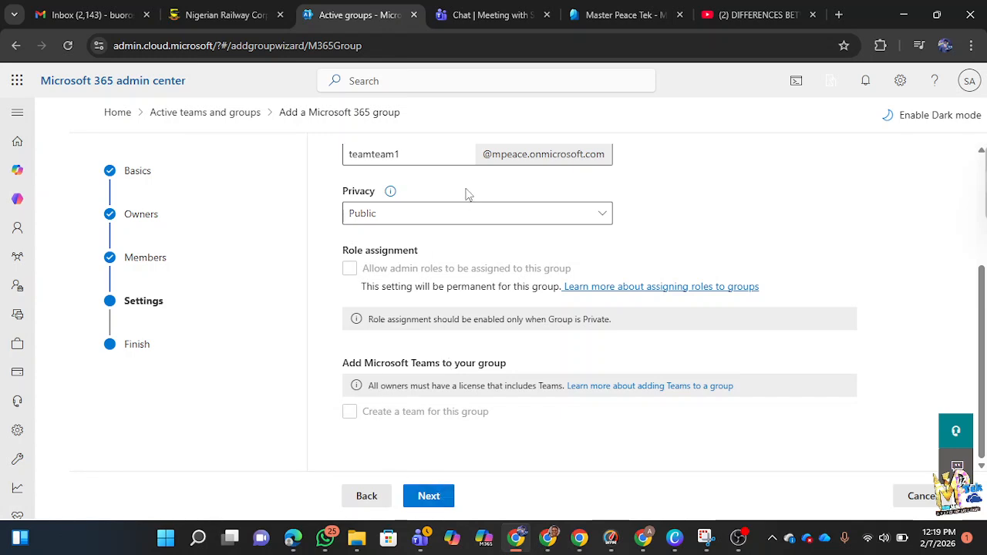
- Create the TEAM TEAM 1 group from the review stage and close the wizard
left_click(435, 500)
left_click(434, 499)
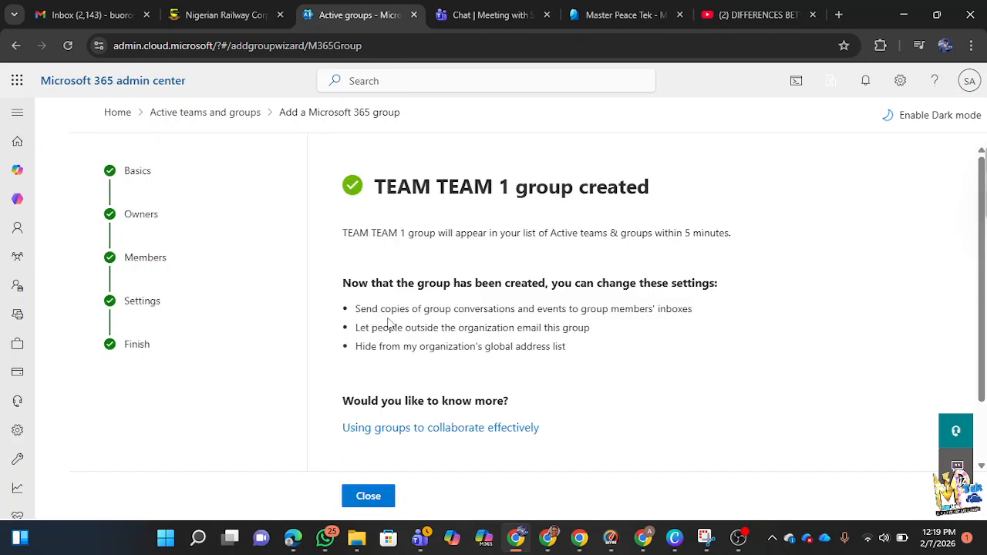
left_click(368, 497)
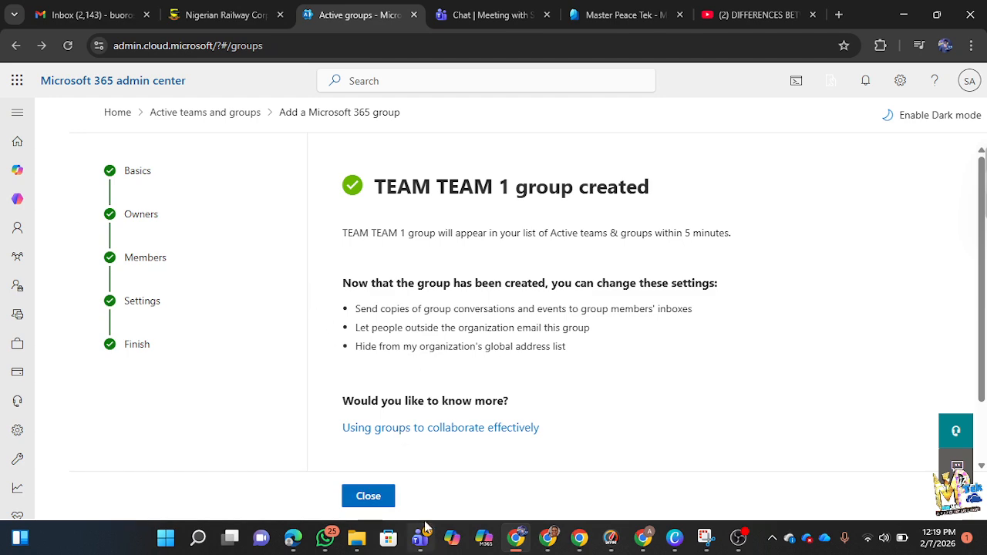
left_click(369, 497)
- Find TEAM TEAM 1 in the list of active groups and open its details
scroll(436, 288, "down", 3)
scroll(409, 417, "down", 4)
scroll(409, 418, "down", 4)
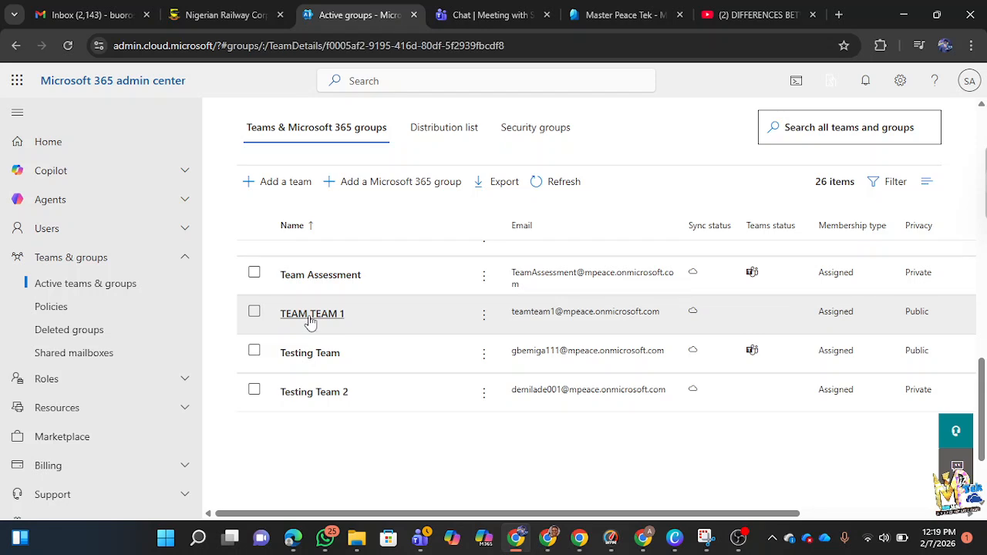
left_click(318, 326)
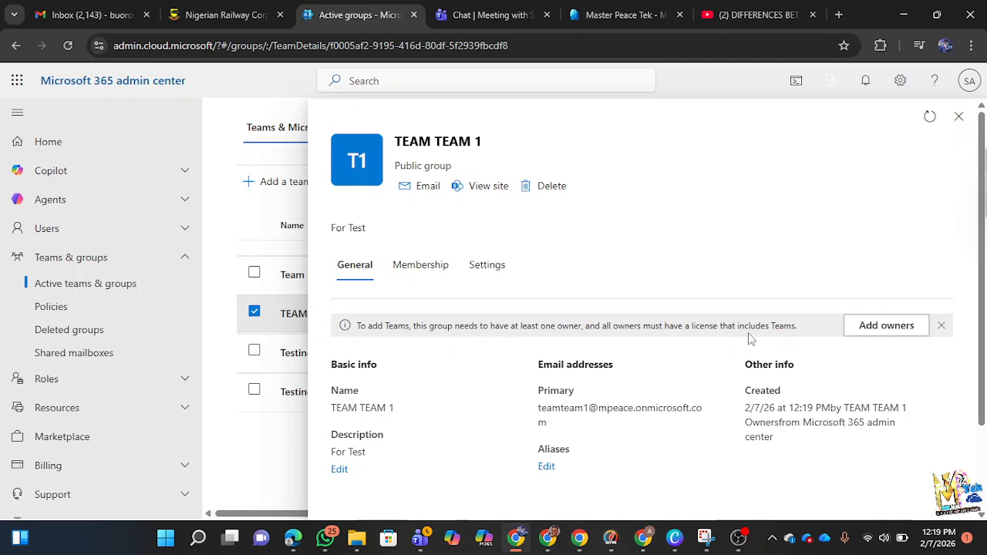
left_click_drag(652, 325, 804, 333)
left_click(823, 352)
left_click(892, 330)
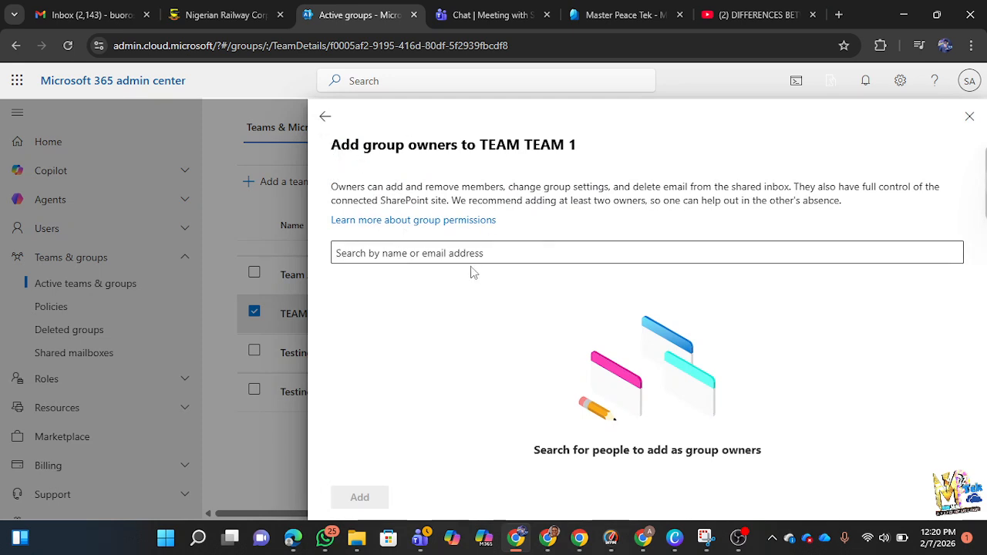
left_click(456, 248)
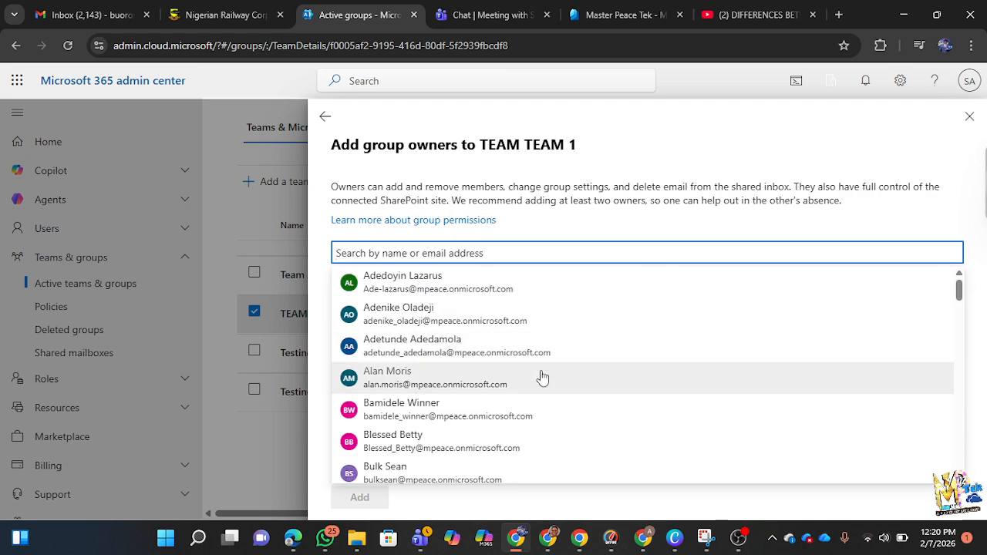
scroll(550, 363, "down", 3)
scroll(551, 363, "up", 3)
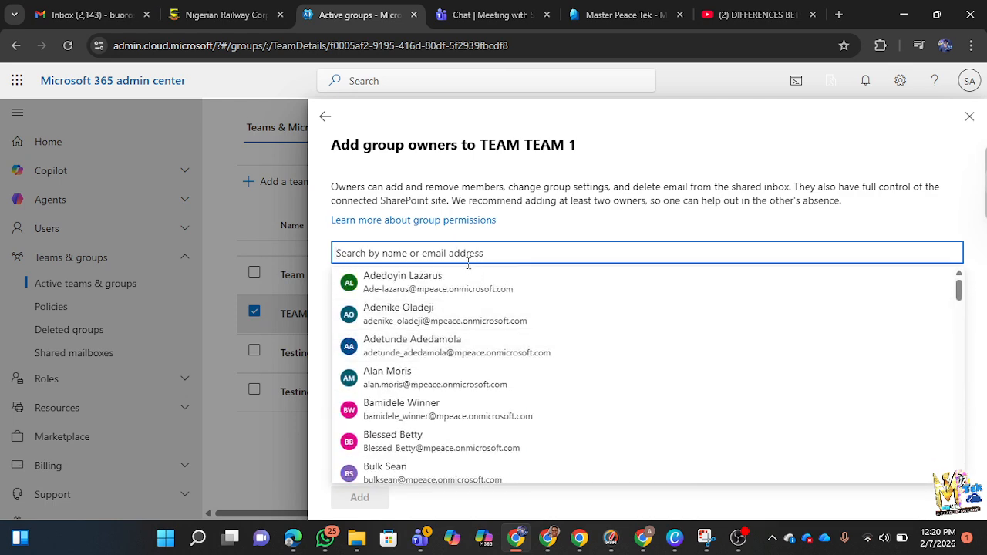
left_click(476, 413)
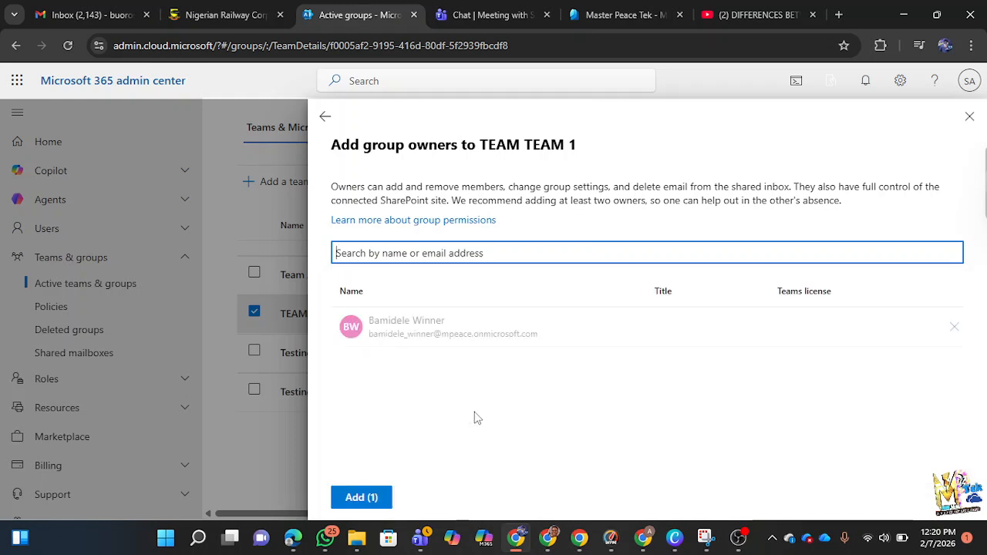
left_click(360, 497)
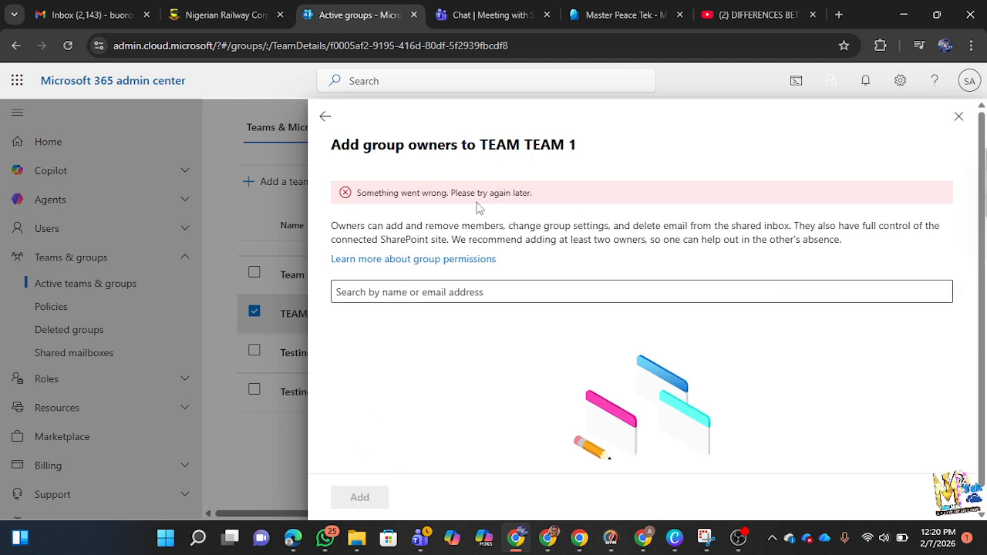
- Try to add the user directly below First Floor as a group owner and return to the group's details
left_click(469, 289)
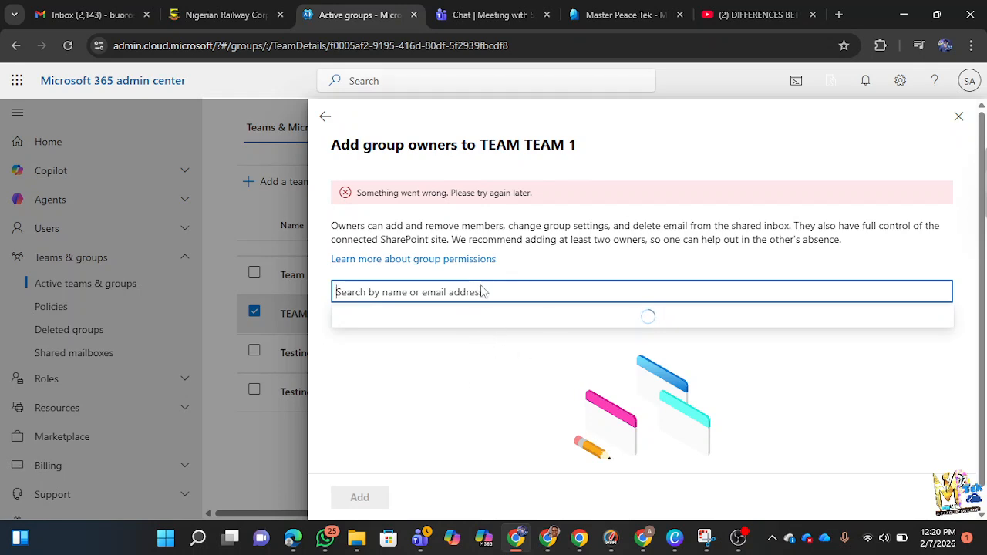
scroll(508, 401, "down", 3)
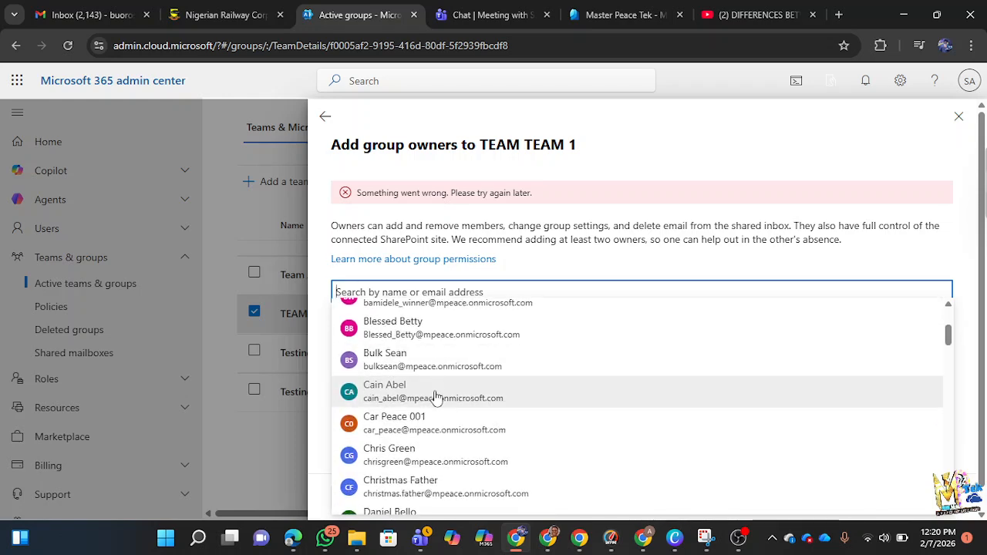
scroll(429, 452, "down", 3)
scroll(429, 455, "down", 5)
scroll(423, 388, "down", 2)
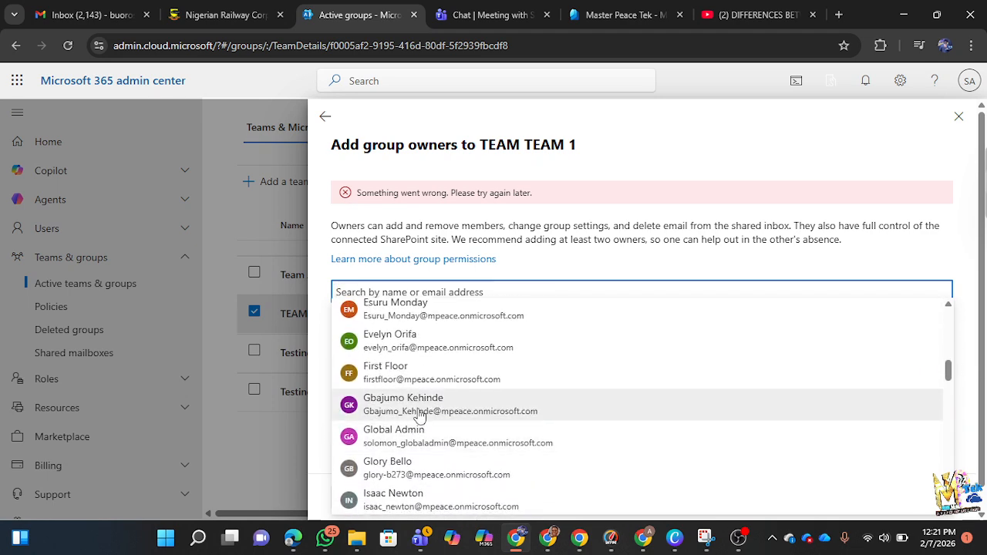
left_click(420, 408)
left_click(349, 500)
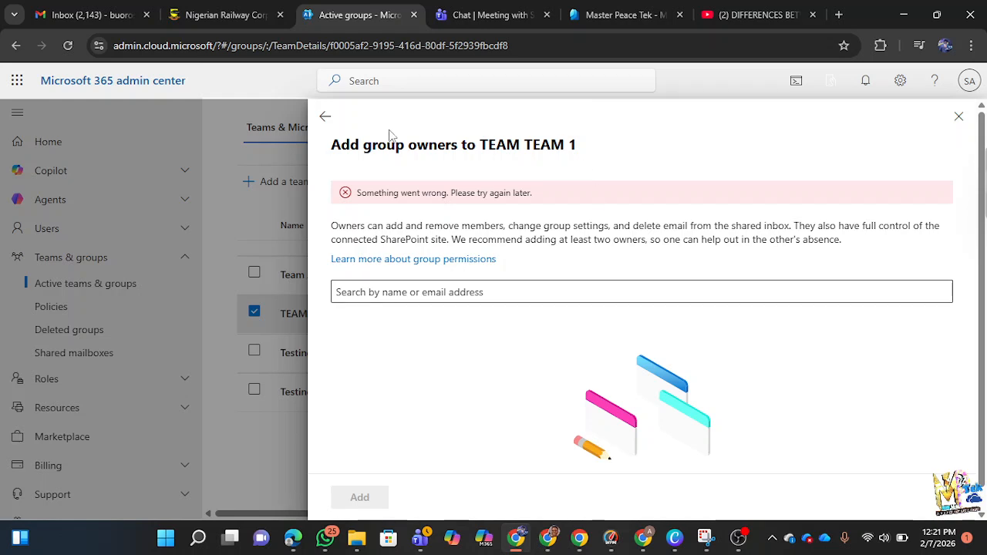
left_click(324, 117)
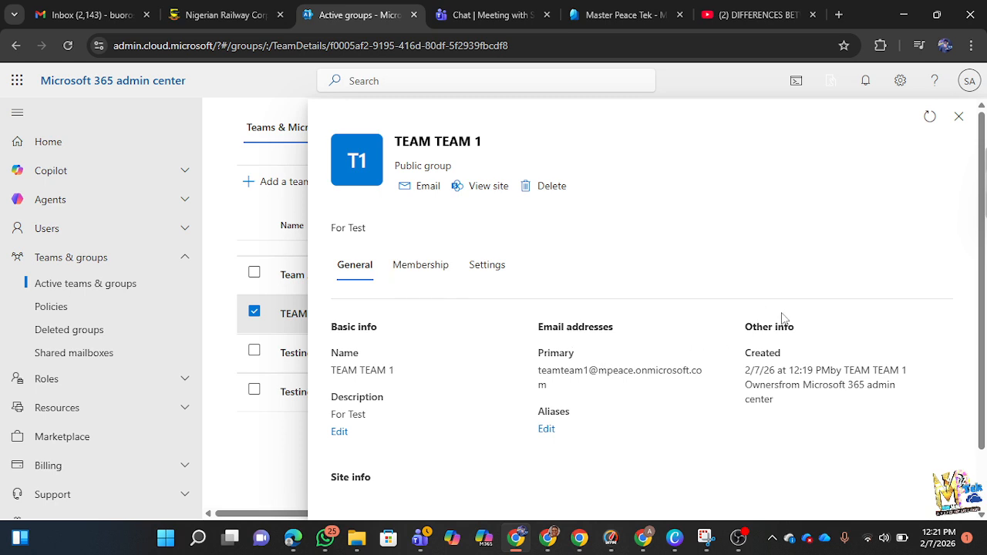
- Check the members and owners in the membership information of TEAM TEAM 1
left_click(429, 270)
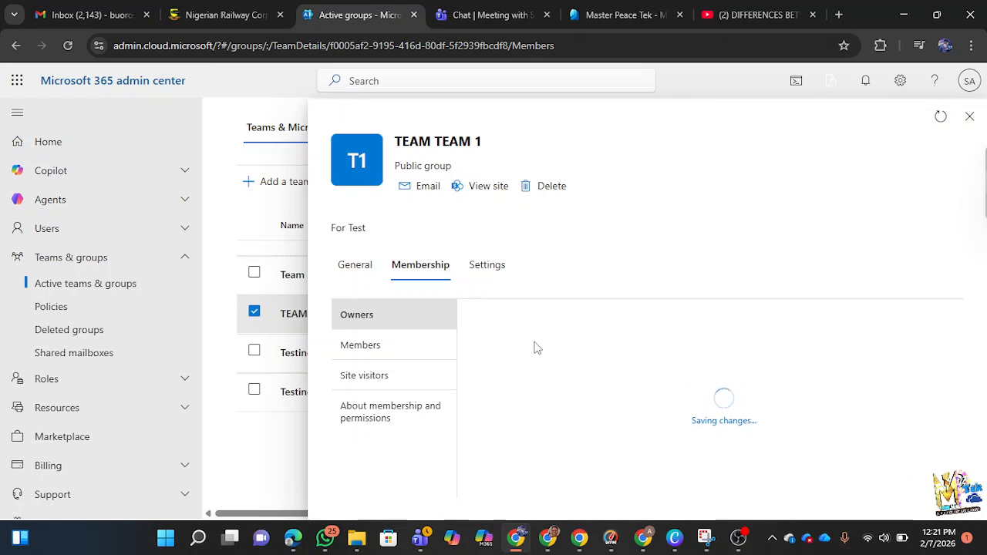
left_click(364, 351)
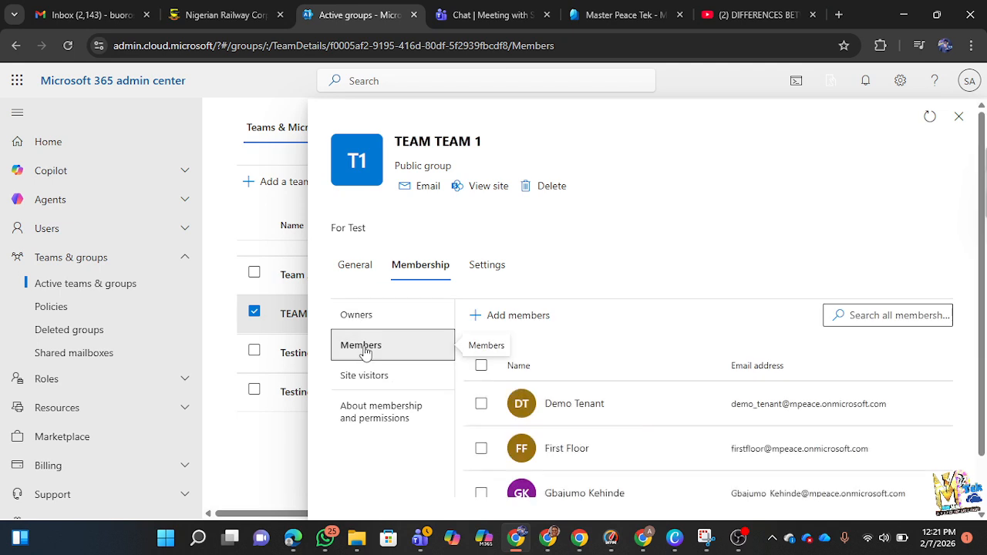
scroll(634, 406, "down", 1)
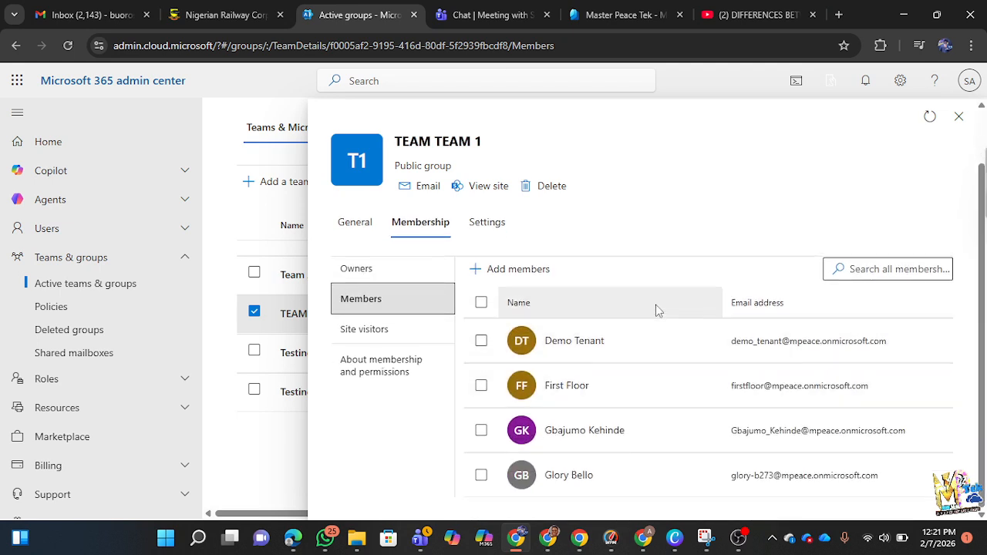
left_click(385, 278)
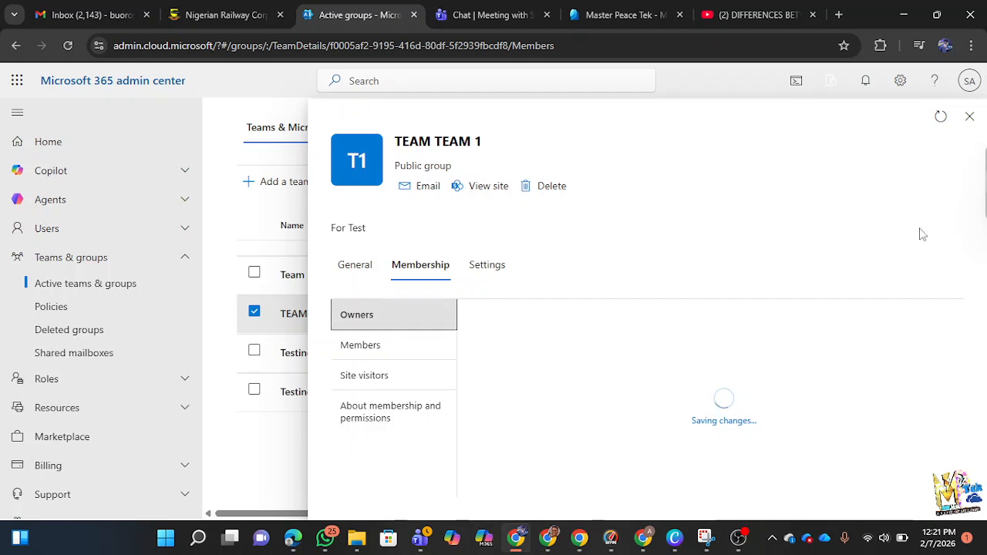
- Reopen the TEAM TEAM 1 details and check the team list in Microsoft Teams before returning to the admin center
left_click(969, 117)
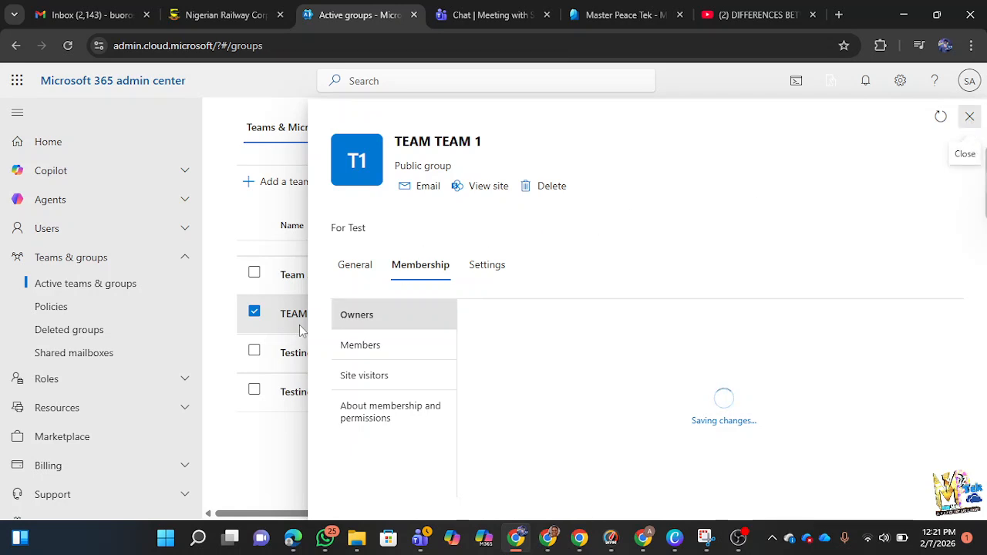
left_click(303, 315)
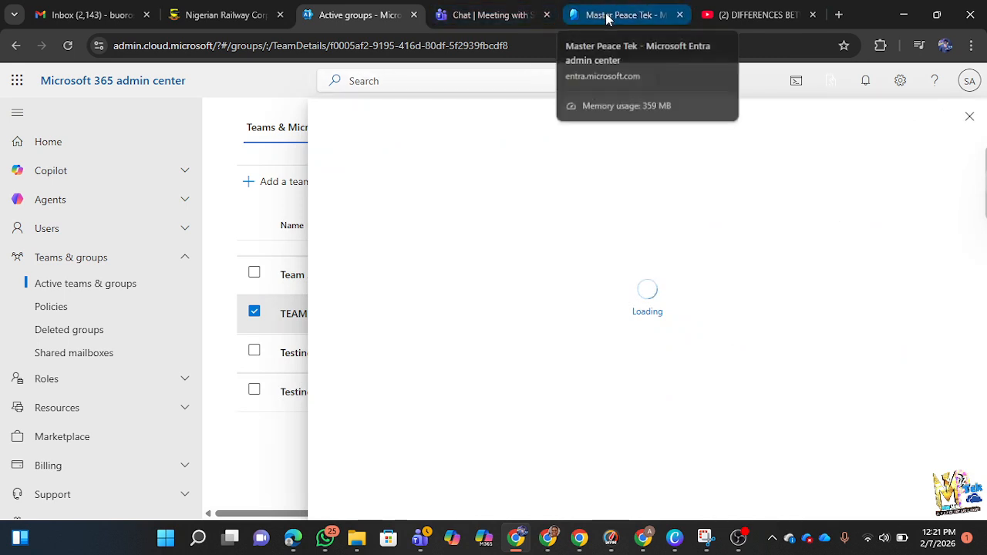
left_click(476, 16)
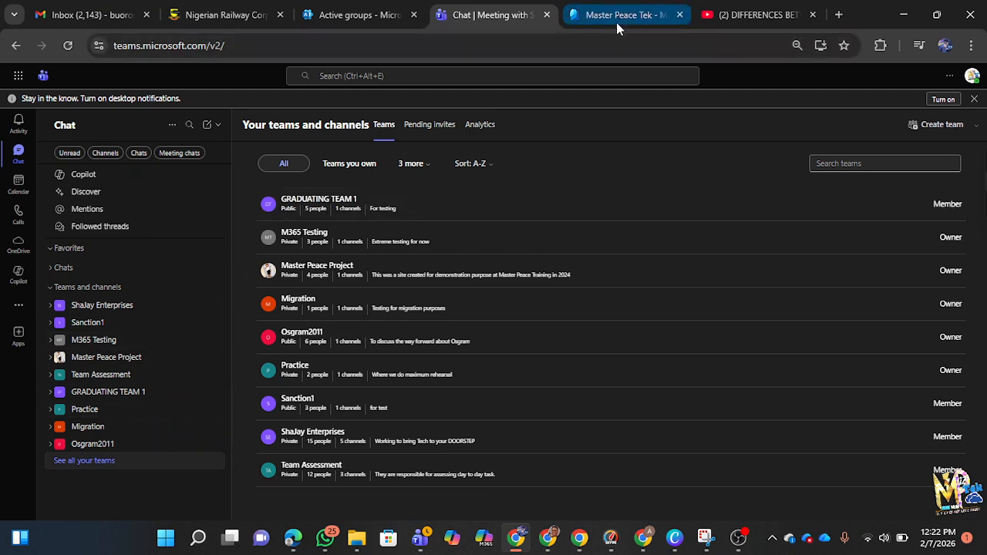
left_click(364, 19)
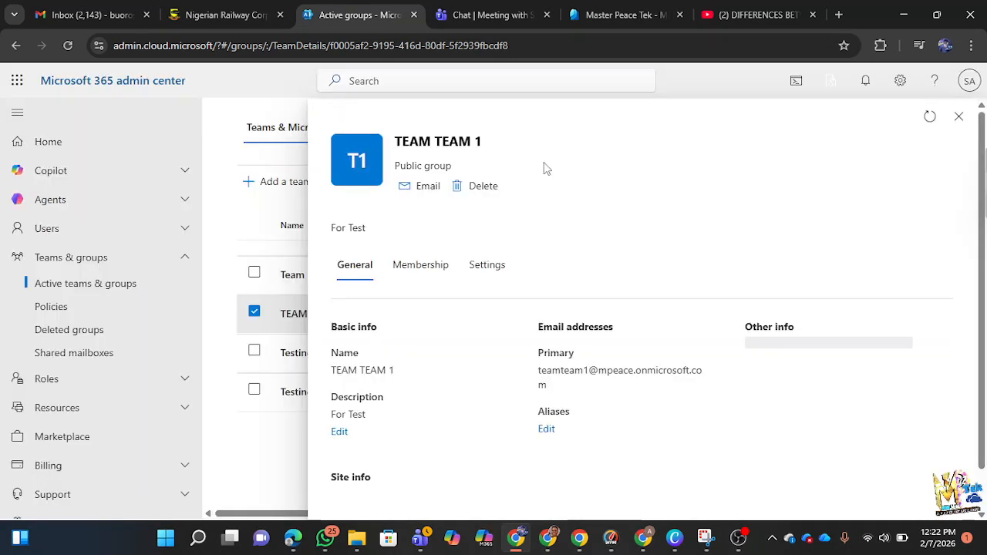
- Add the Technical Support Engineer, found by searching their first name, as a group owner of TEAM TEAM 1 and close the group's details
left_click(420, 266)
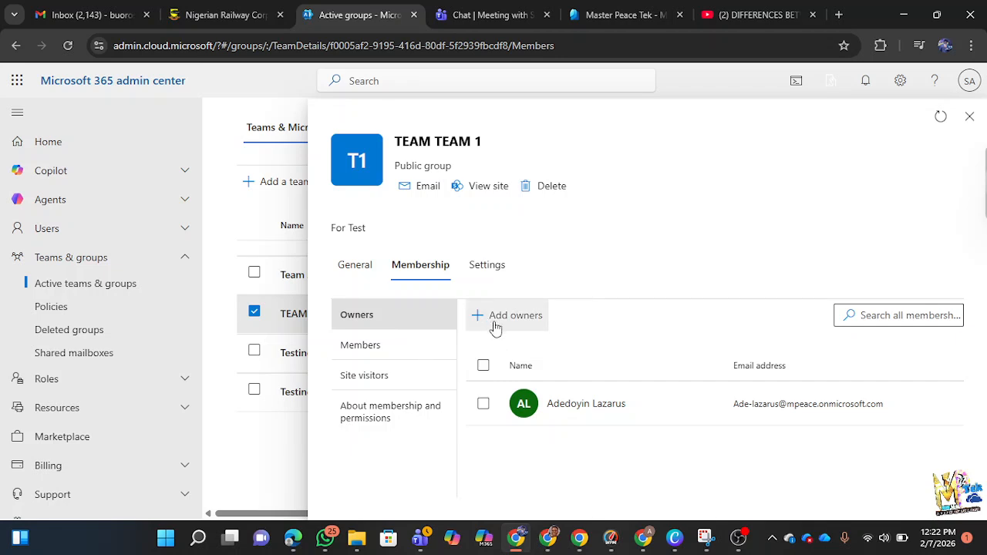
left_click(355, 267)
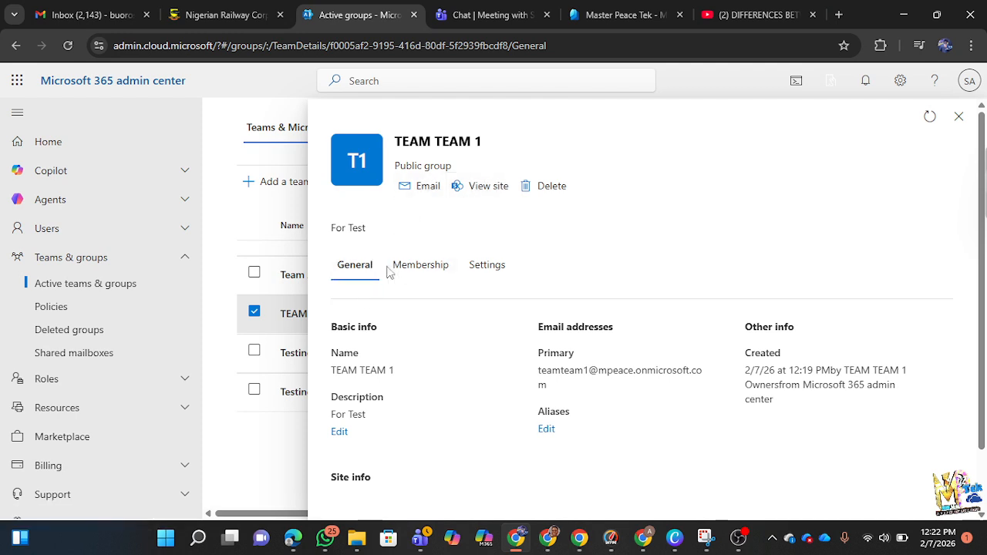
left_click(411, 269)
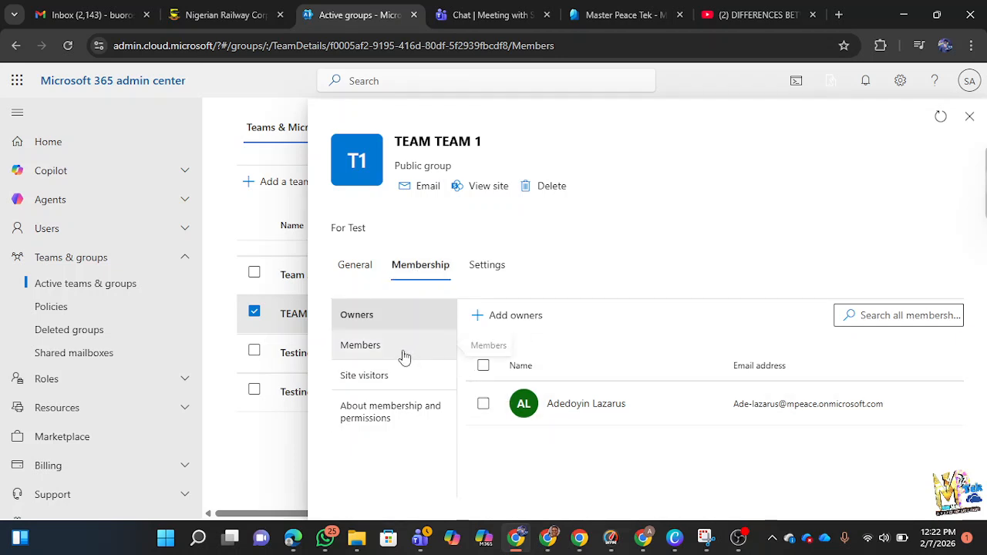
left_click(507, 319)
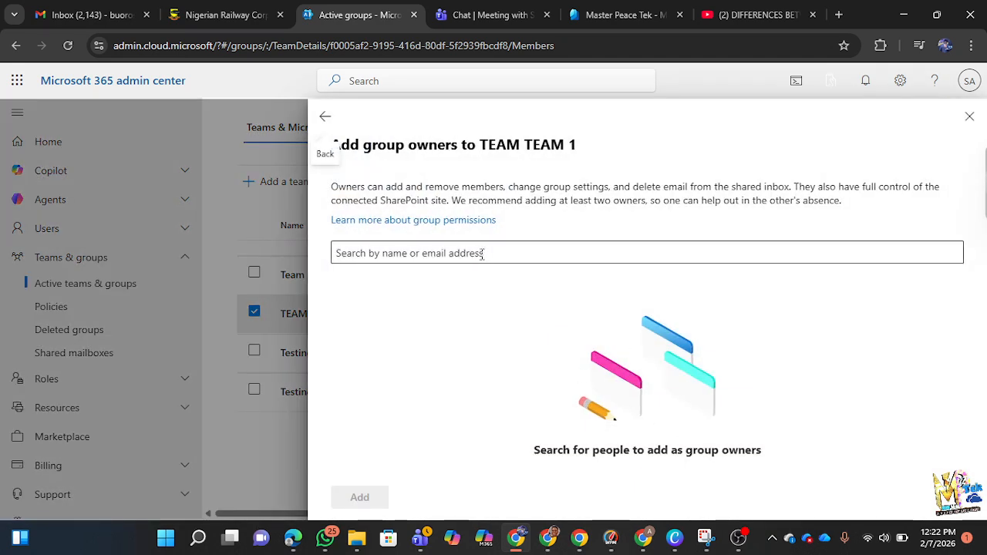
left_click(483, 255)
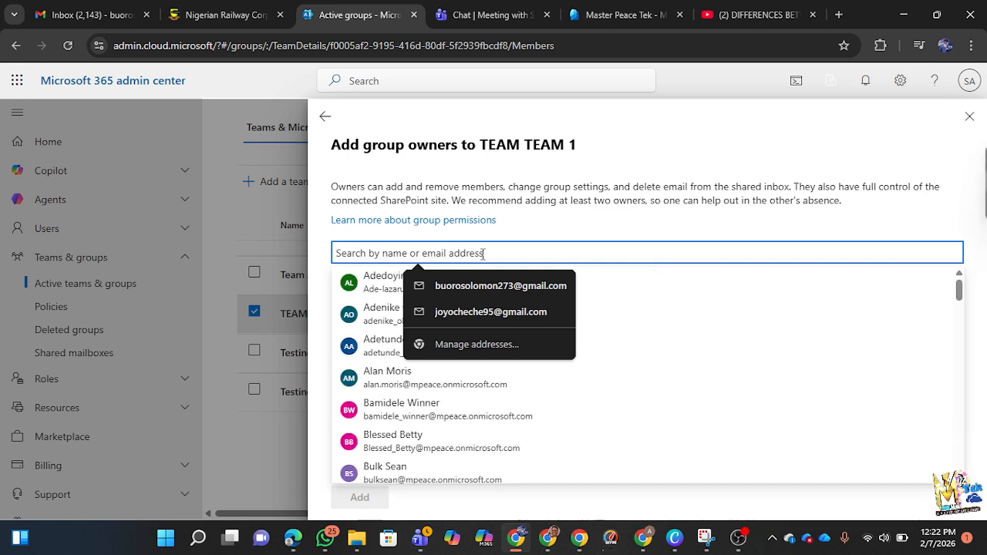
type("solom")
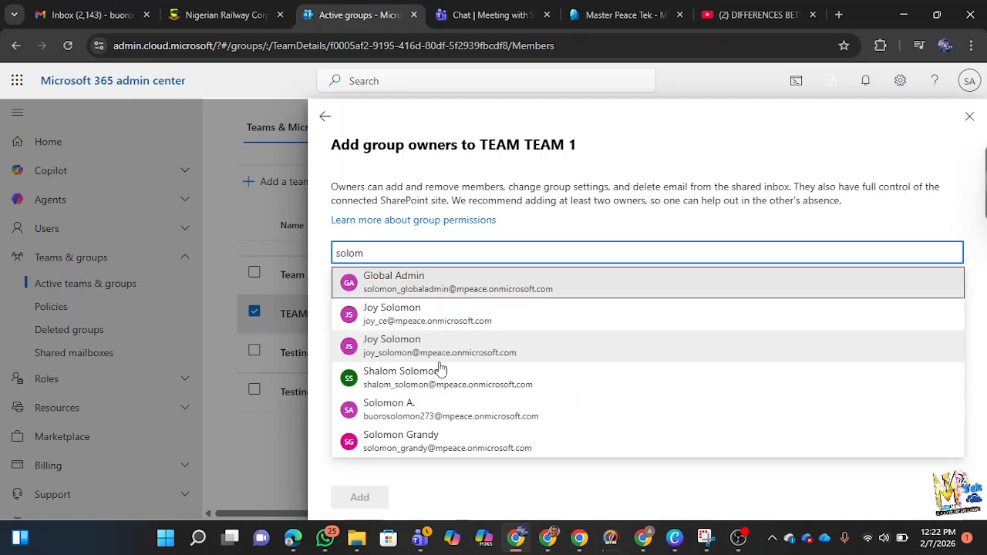
left_click(429, 411)
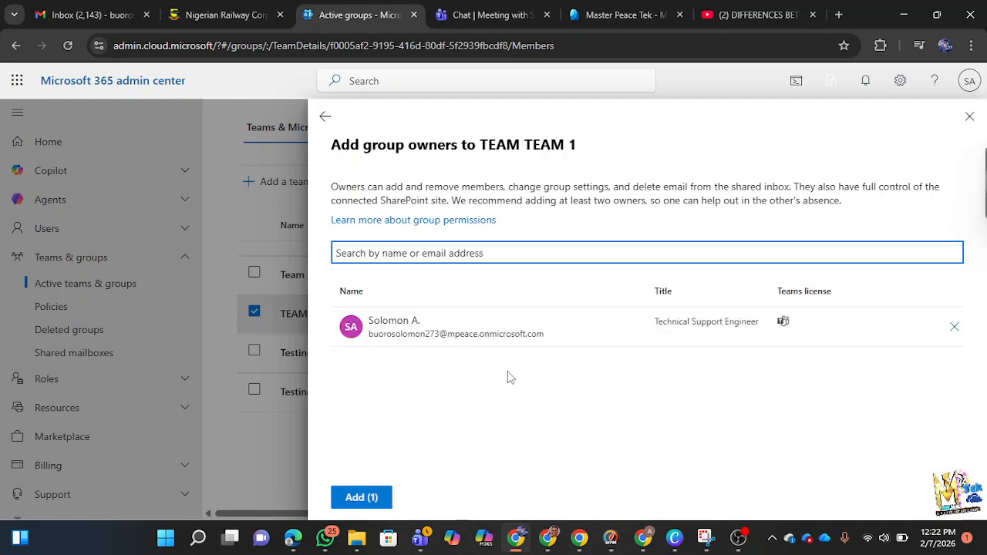
left_click(357, 499)
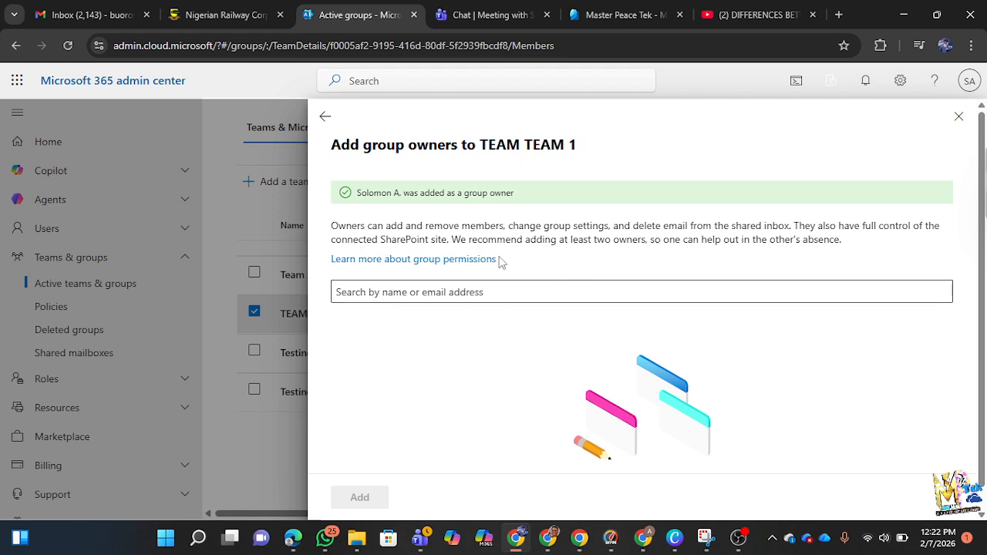
left_click(959, 117)
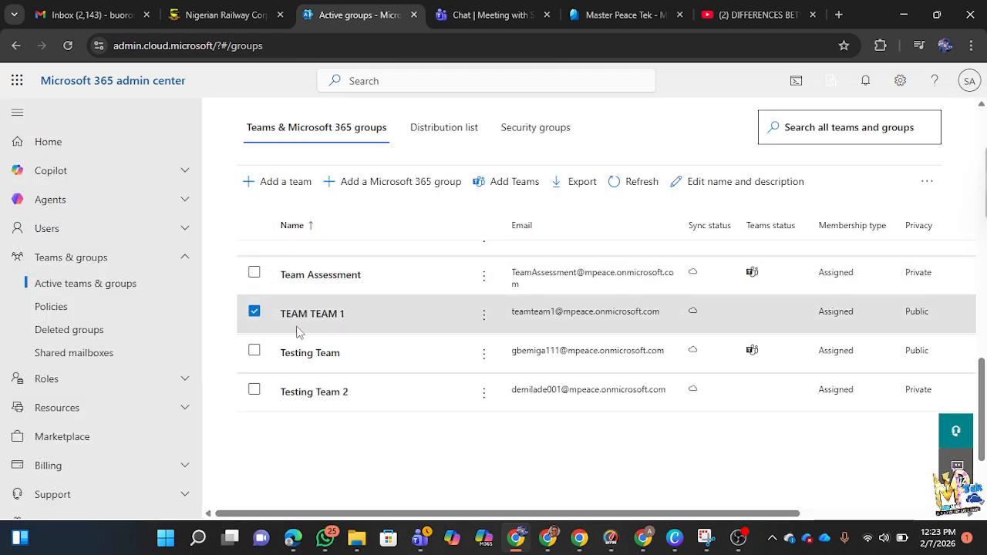
- Reopen the details of TEAM TEAM 1 and check the owners in its membership information
left_click(299, 316)
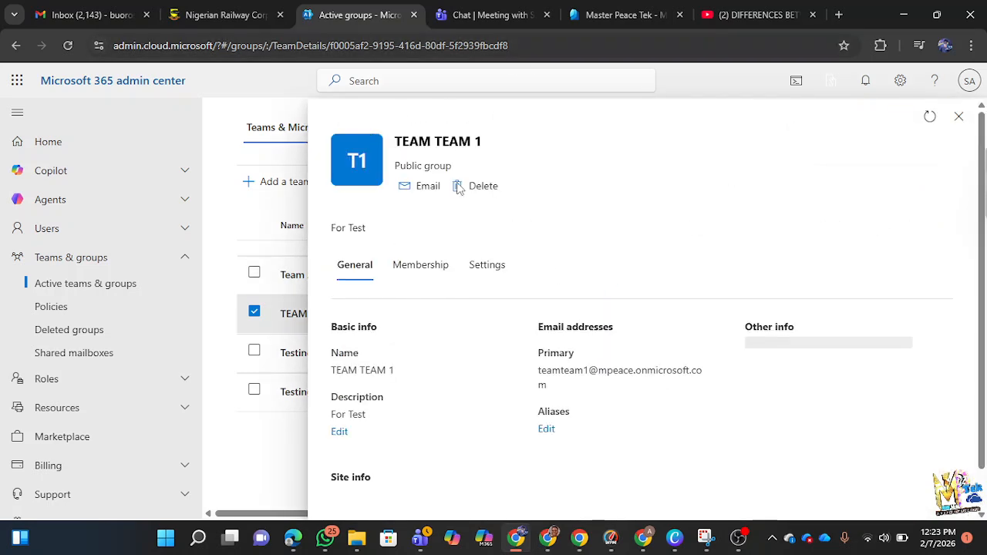
left_click(420, 266)
left_click(355, 270)
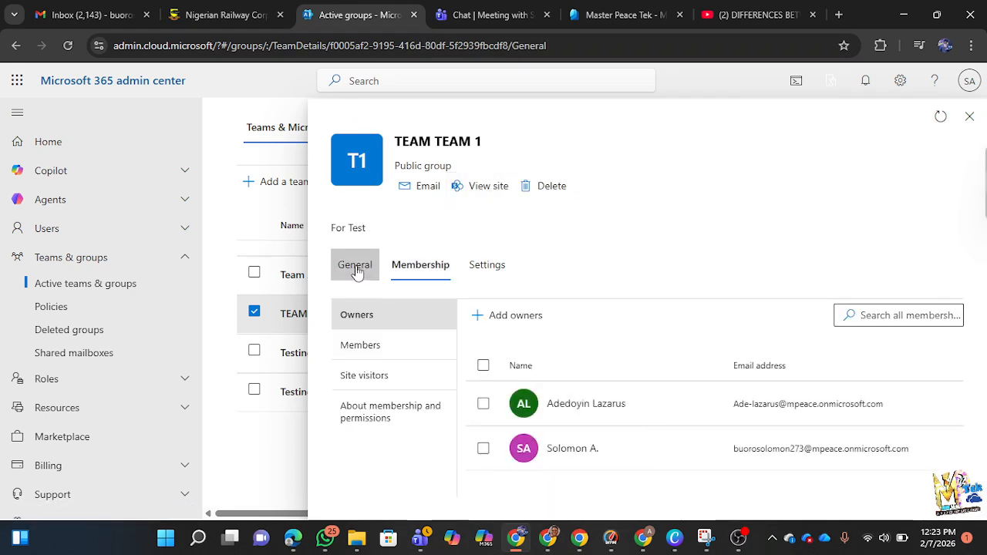
left_click(427, 269)
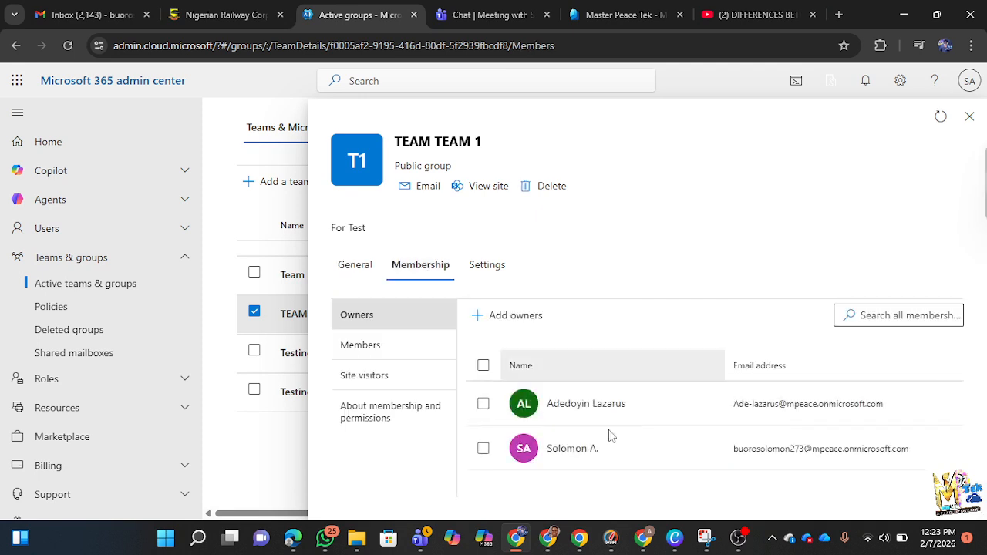
- Remove the first listed owner's group owner permissions from TEAM TEAM 1 and close the group's details
left_click(483, 405)
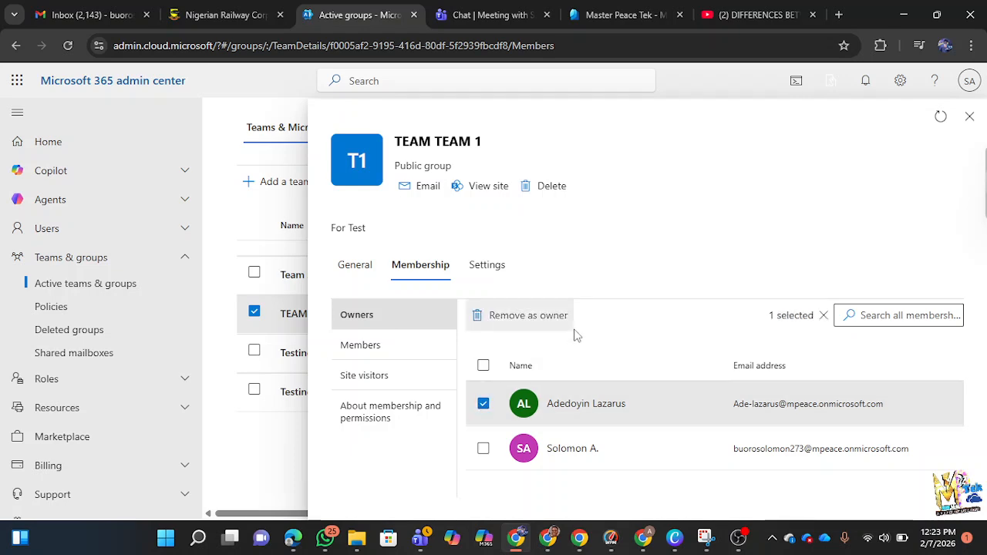
left_click(553, 318)
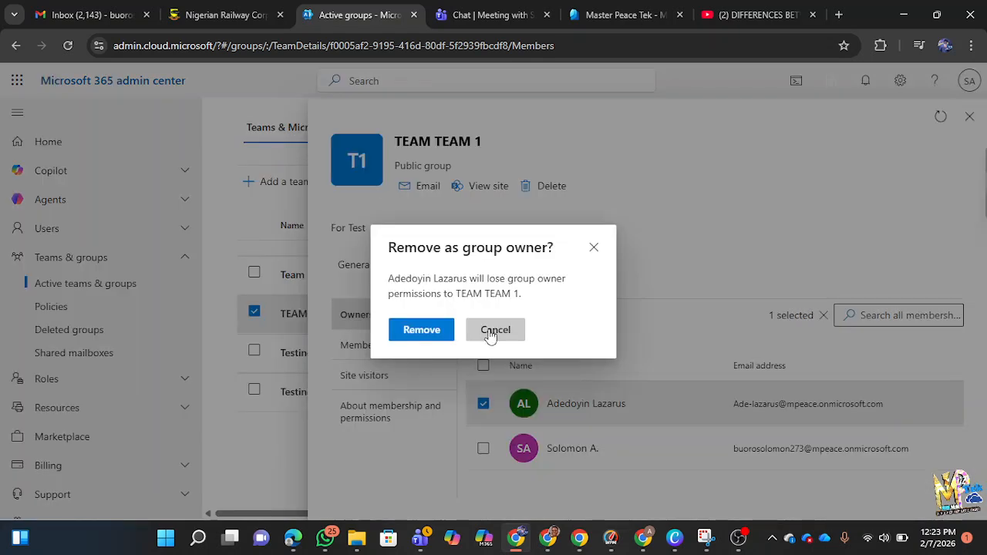
double_click(373, 315)
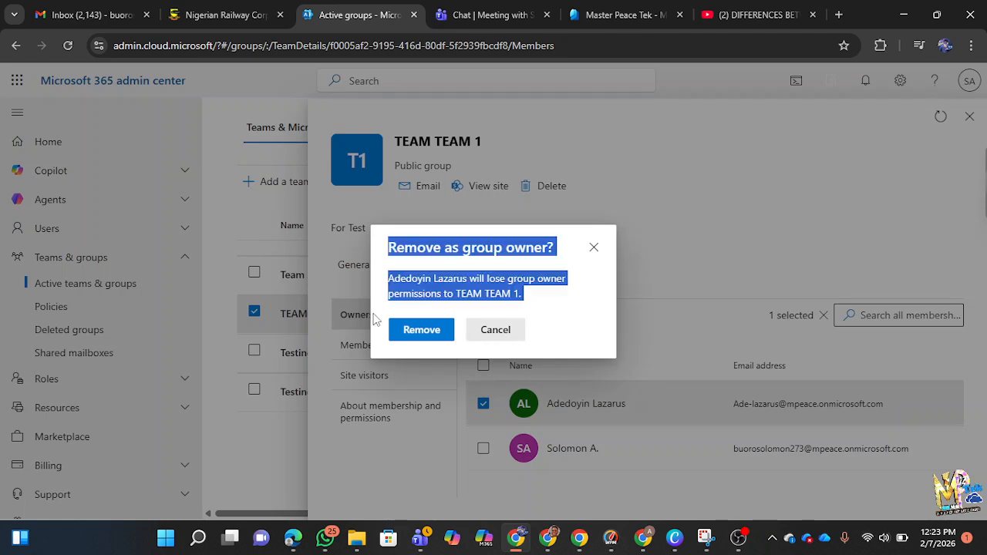
left_click(422, 330)
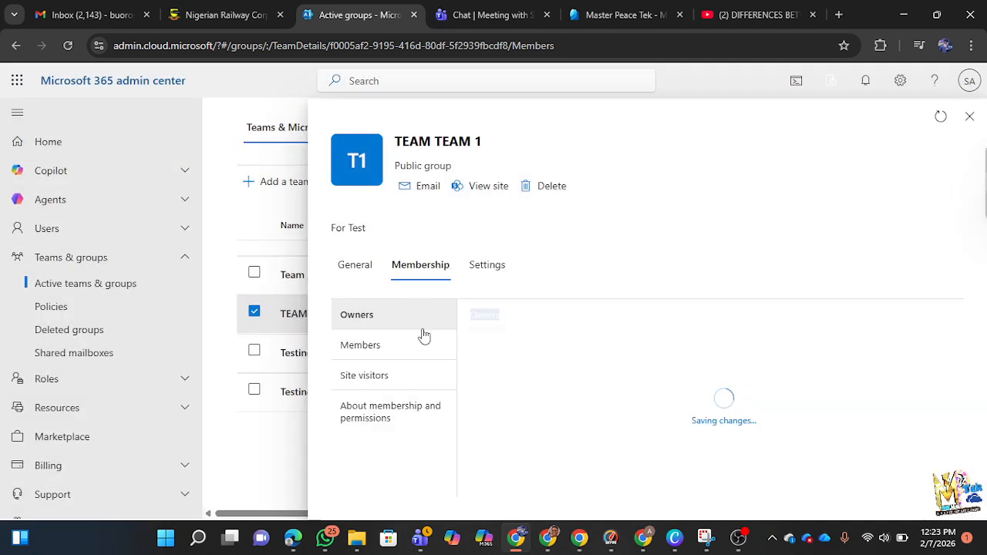
left_click(355, 266)
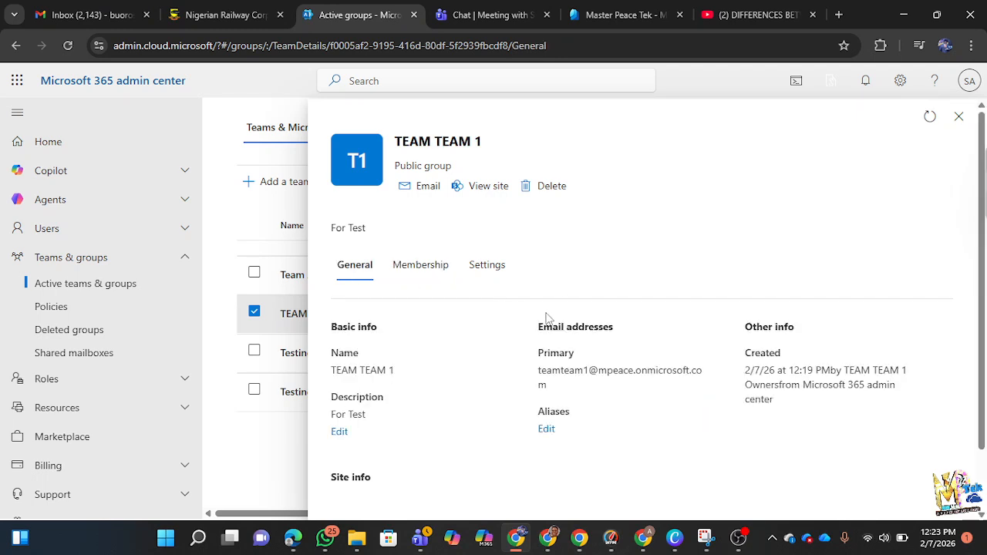
left_click(958, 116)
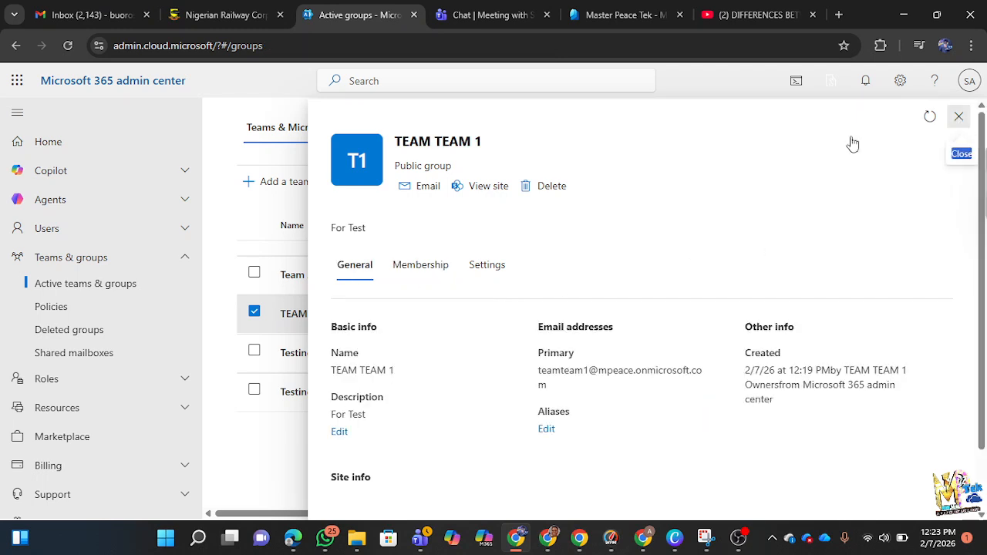
- Look at the details of TEAM TEAM 1 and Testing Team, ending back on TEAM TEAM 1
left_click(296, 316)
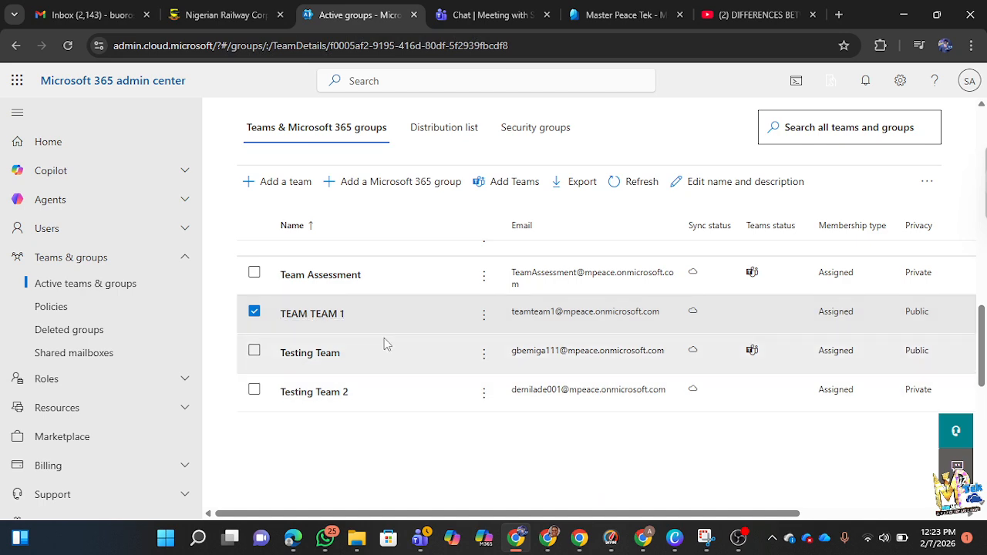
scroll(448, 286, "up", 3)
scroll(448, 287, "down", 3)
left_click(305, 358)
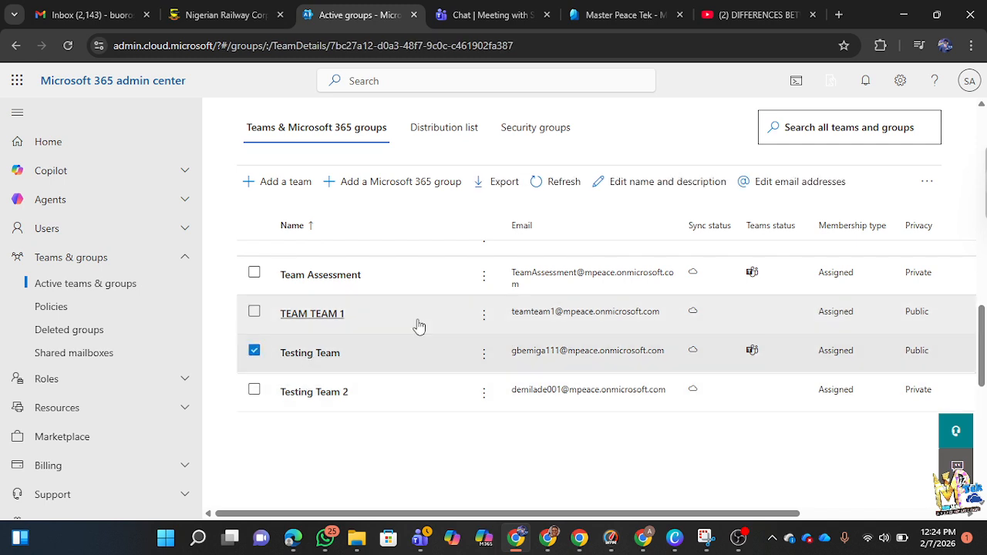
left_click(312, 322)
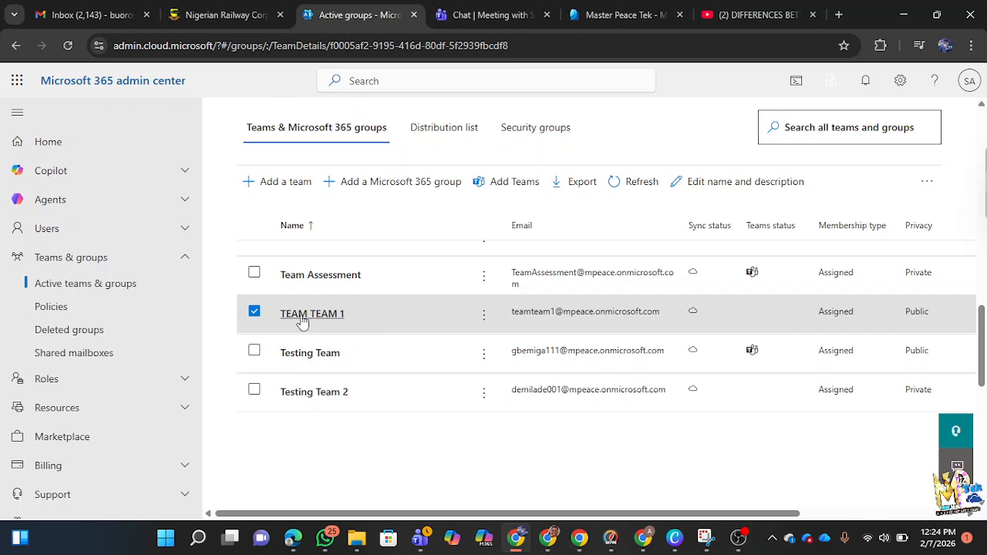
- Reload the active groups page and check the team list in Microsoft Teams before returning to the admin center
scroll(377, 412, "up", 5)
scroll(387, 300, "up", 12)
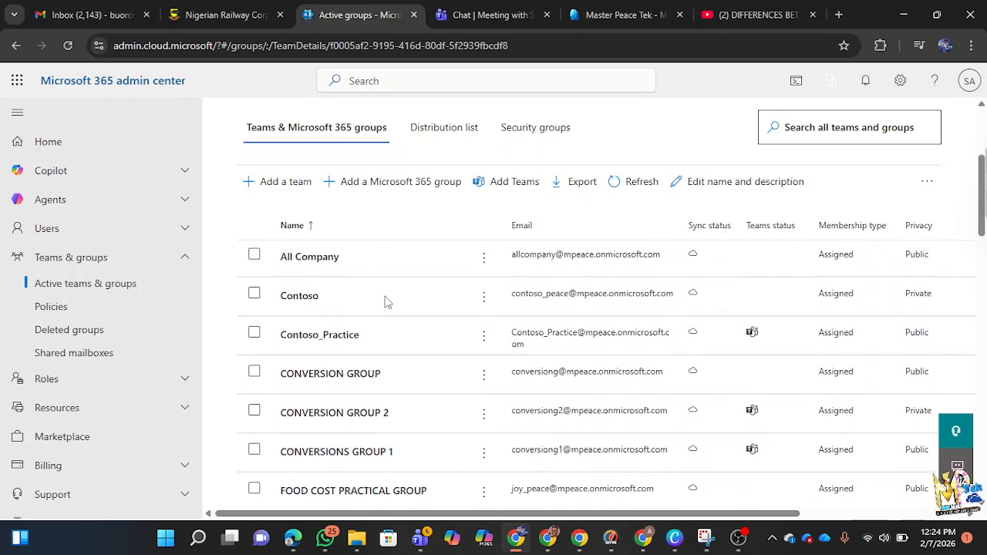
scroll(387, 302, "down", 2)
key("F5")
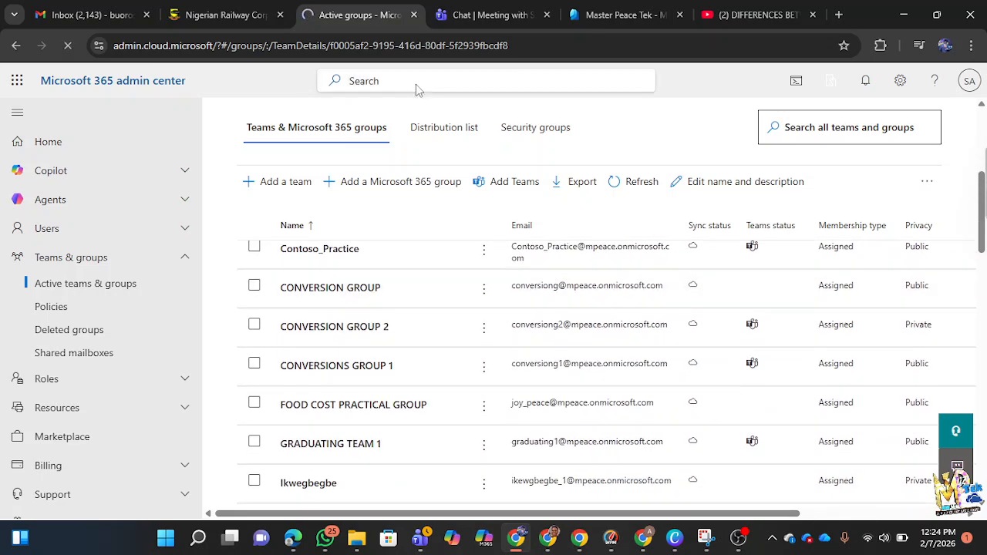
left_click(494, 16)
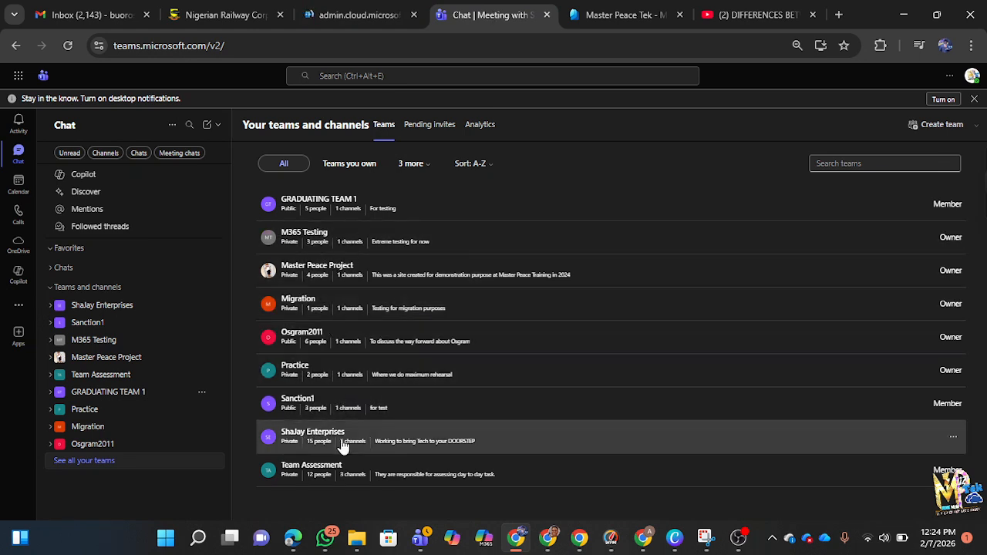
left_click(362, 17)
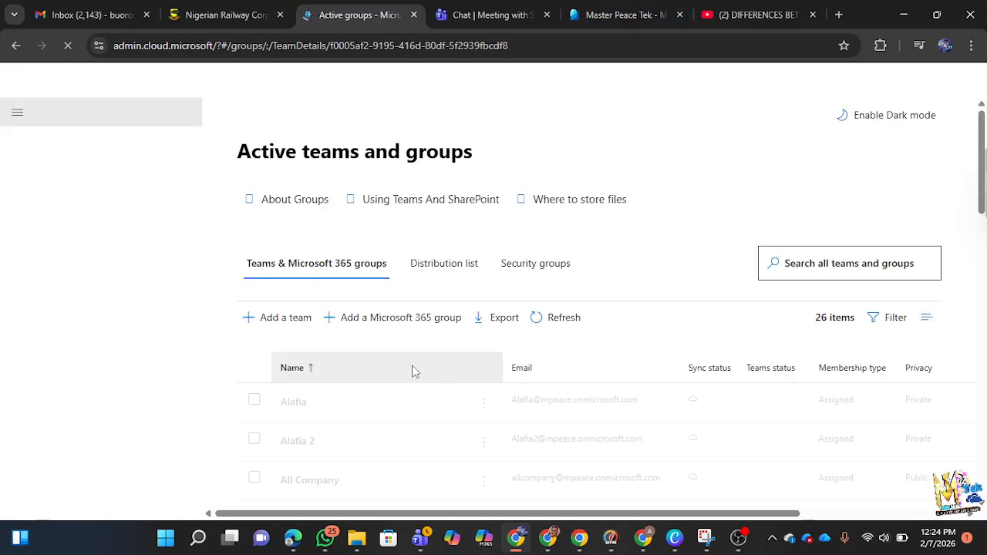
- Find TEAM TEAM 1 among the active groups, open its details and add Microsoft Teams to the group
scroll(413, 371, "down", 2)
scroll(412, 372, "down", 10)
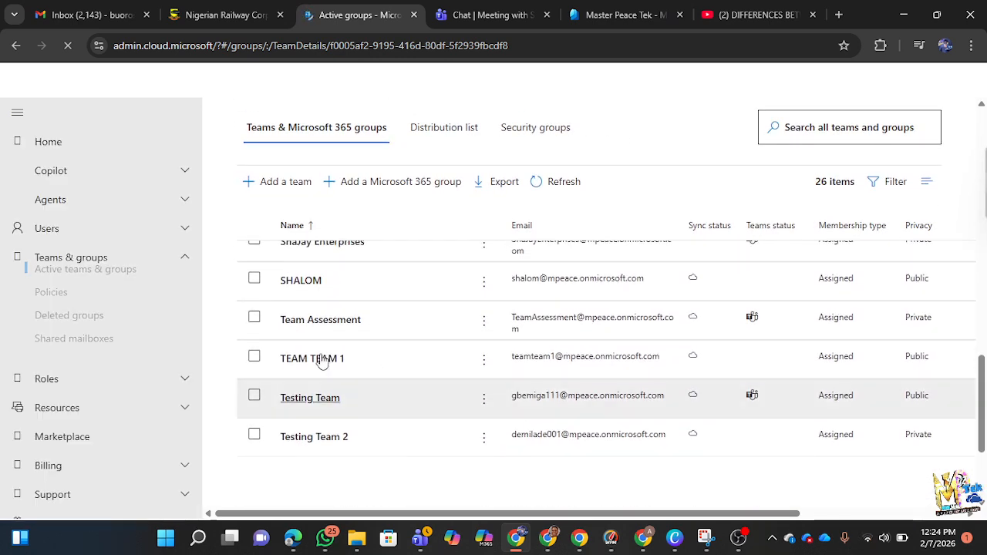
scroll(459, 324, "down", 2)
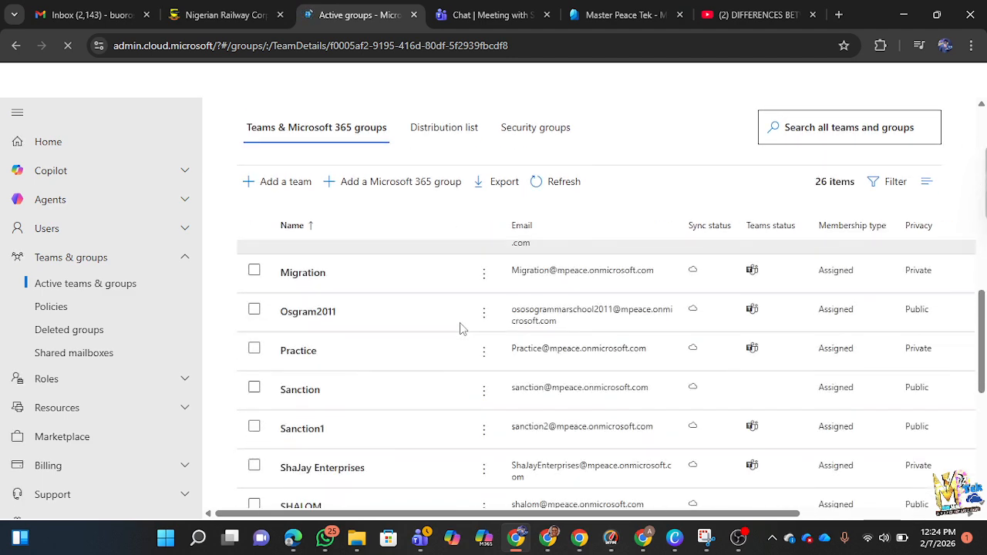
scroll(227, 401, "down", 5)
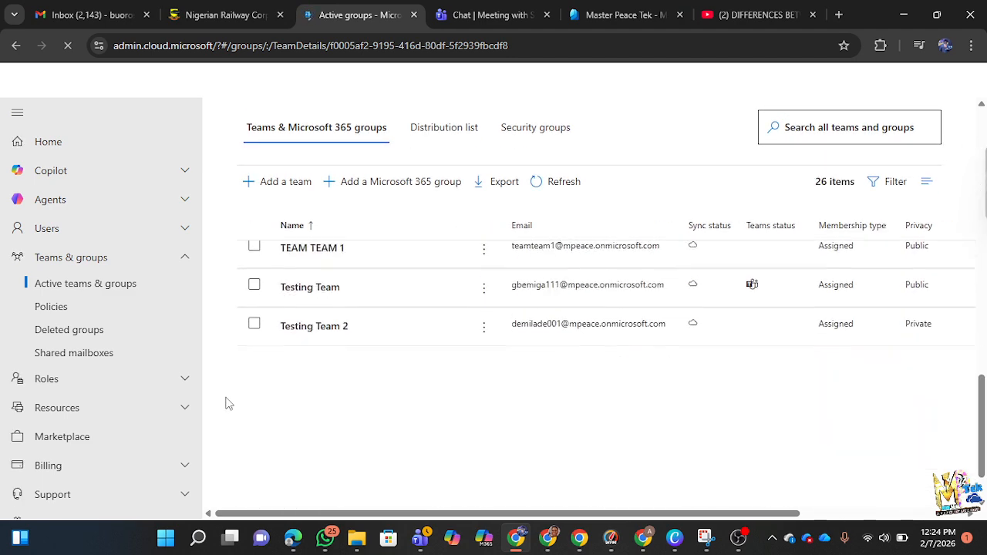
left_click(348, 318)
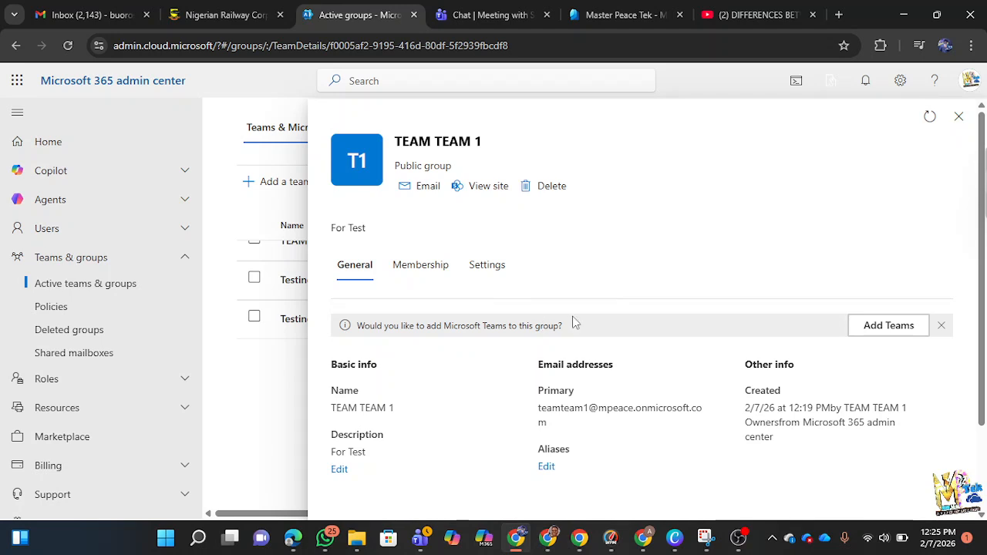
left_click(887, 327)
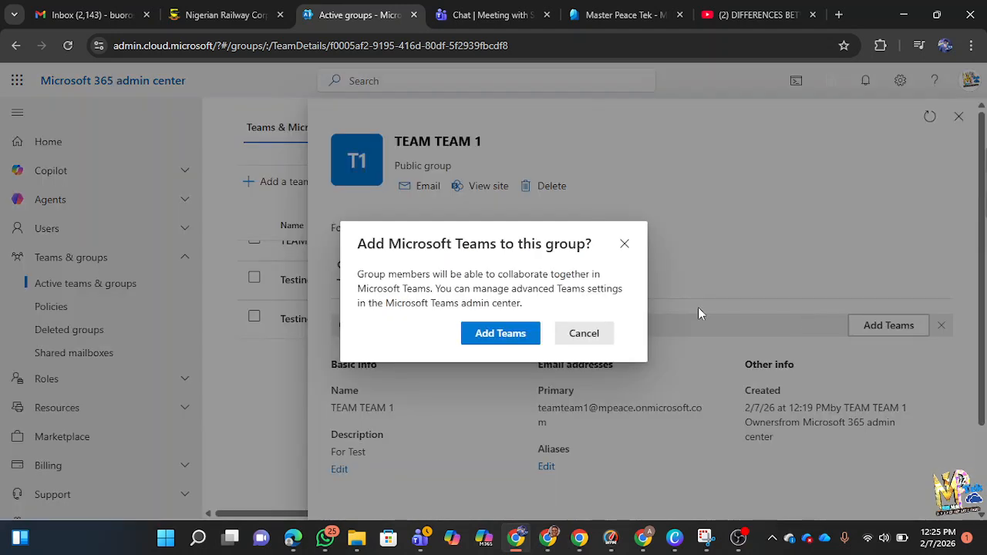
left_click(498, 334)
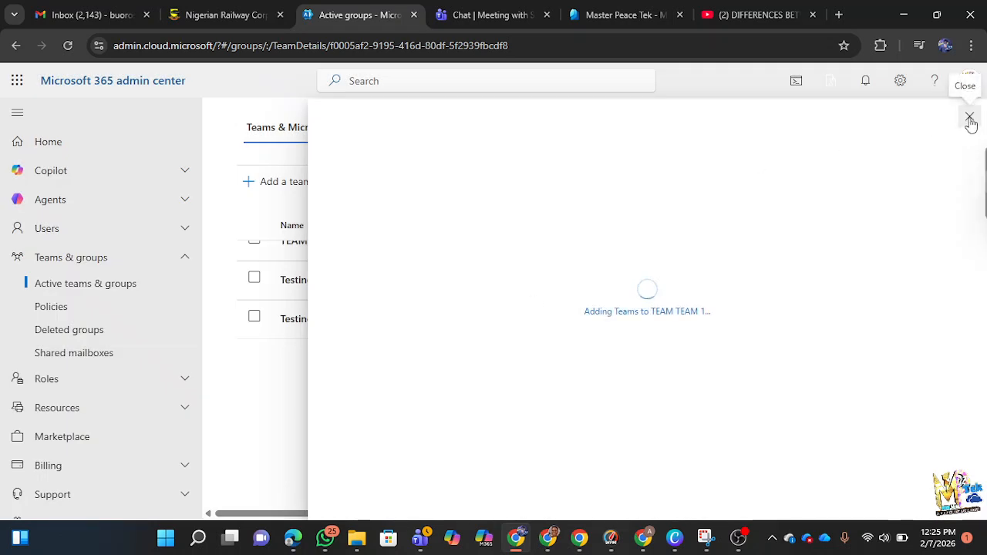
- Check for TEAM TEAM 1 in Microsoft Teams, collapsing its channels and viewing the owned teams before showing all teams again
left_click(501, 15)
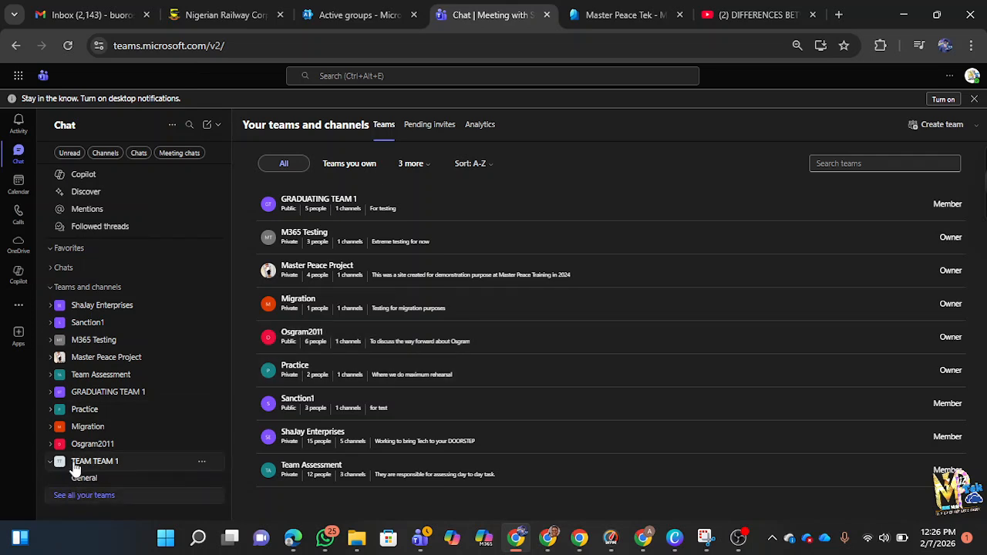
left_click(50, 463)
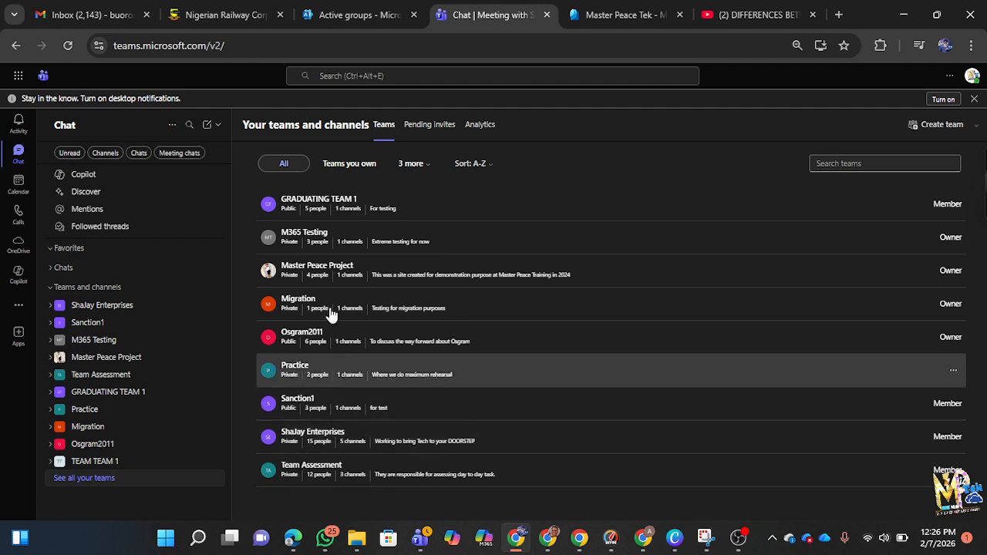
left_click(359, 166)
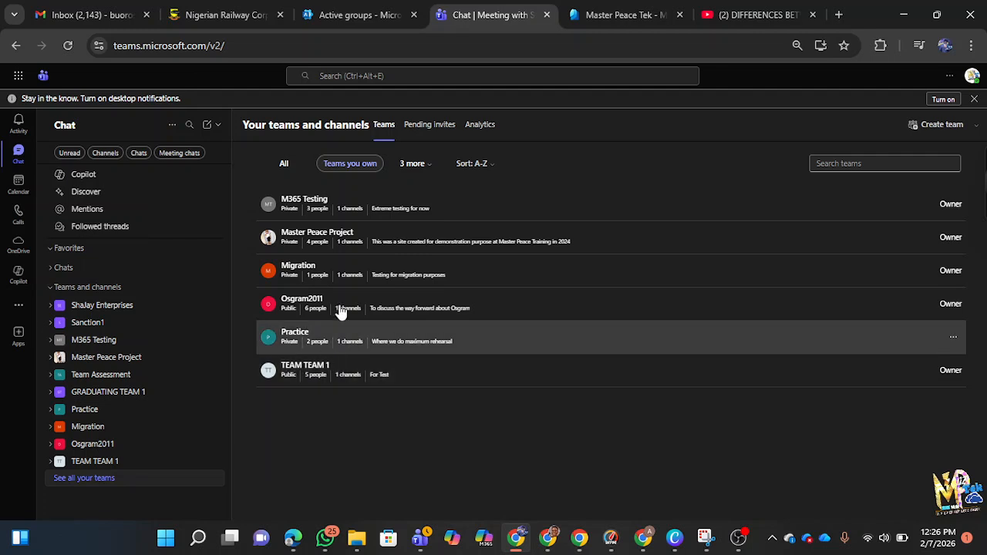
left_click(284, 163)
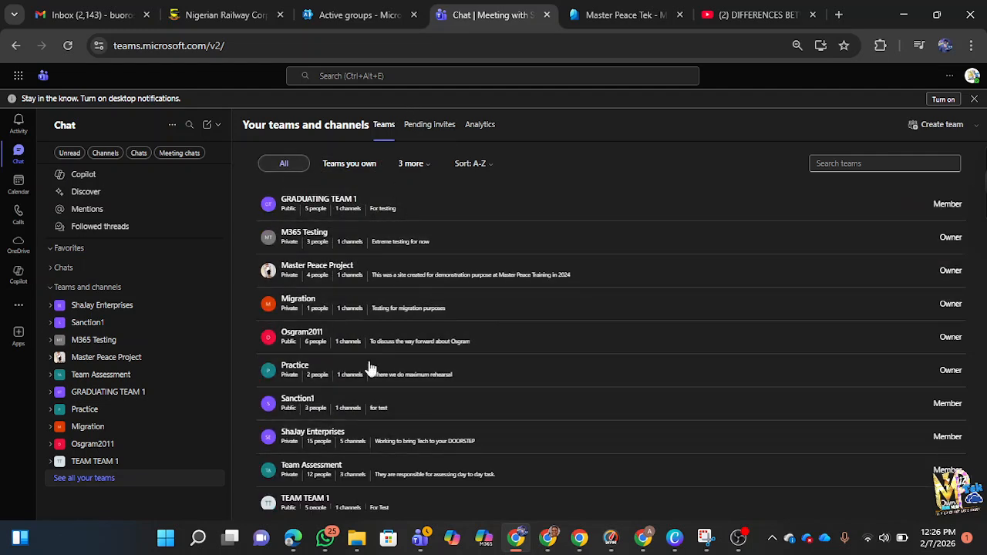
- Check TEAM TEAM 1 in the Teams list, then close its details in the admin center and review the active groups' Teams status
scroll(315, 490, "down", 1)
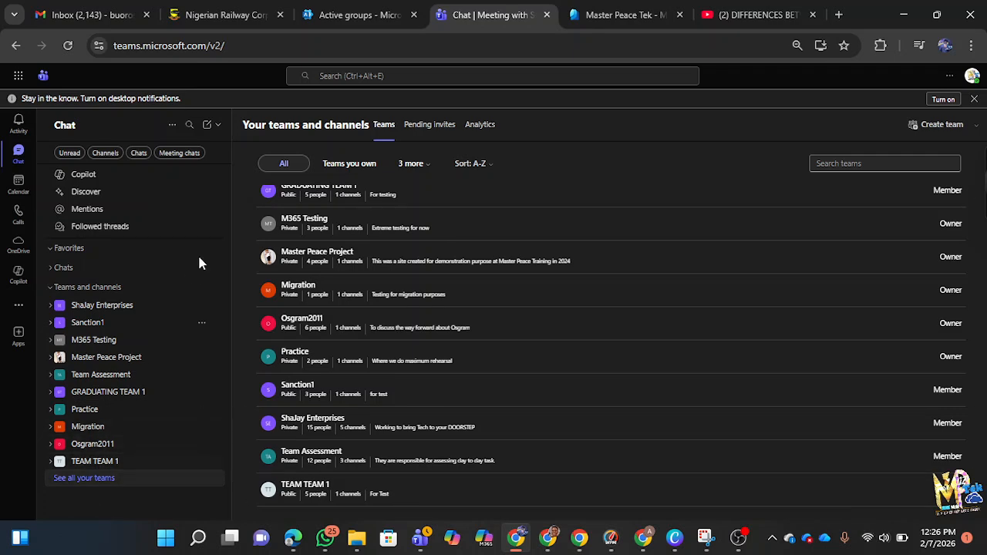
left_click(343, 15)
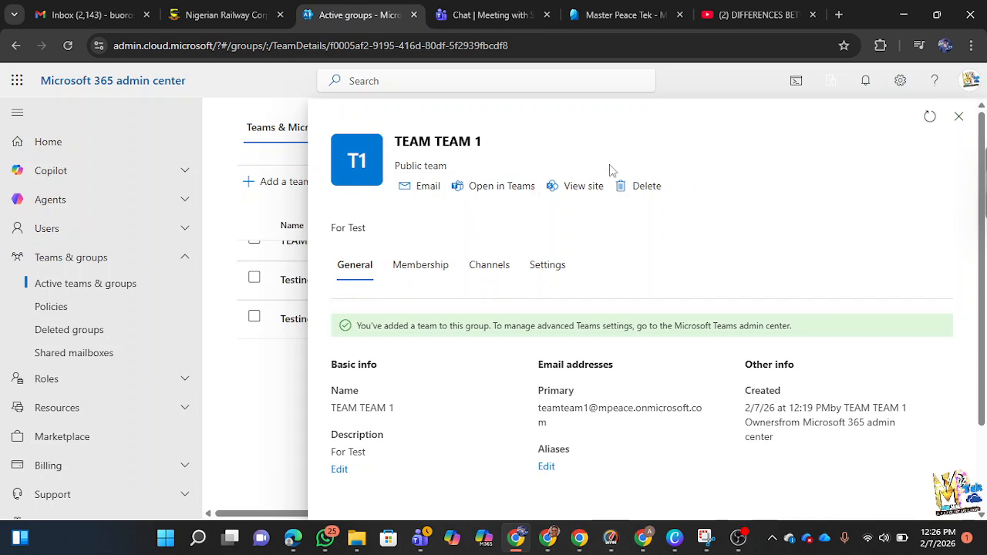
left_click(959, 117)
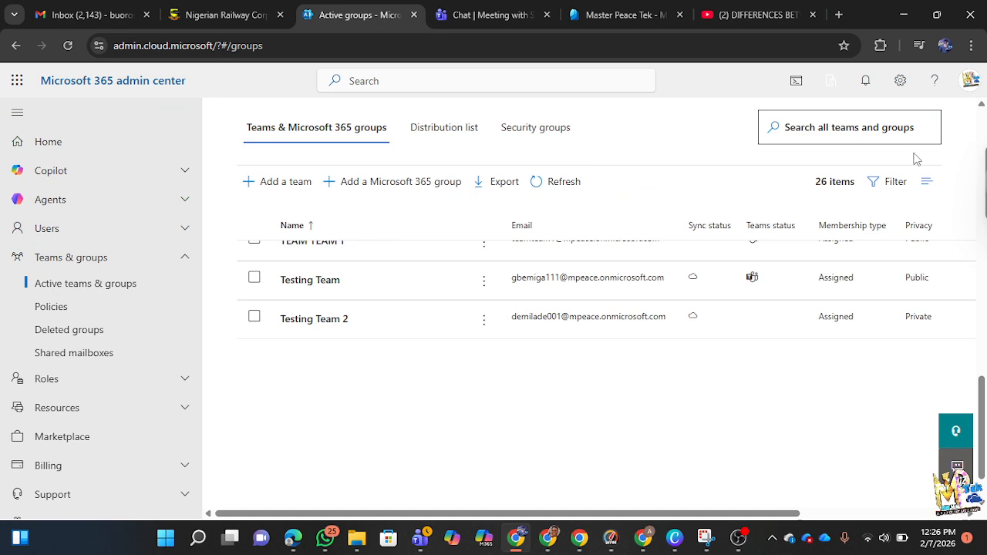
scroll(540, 417, "up", 8)
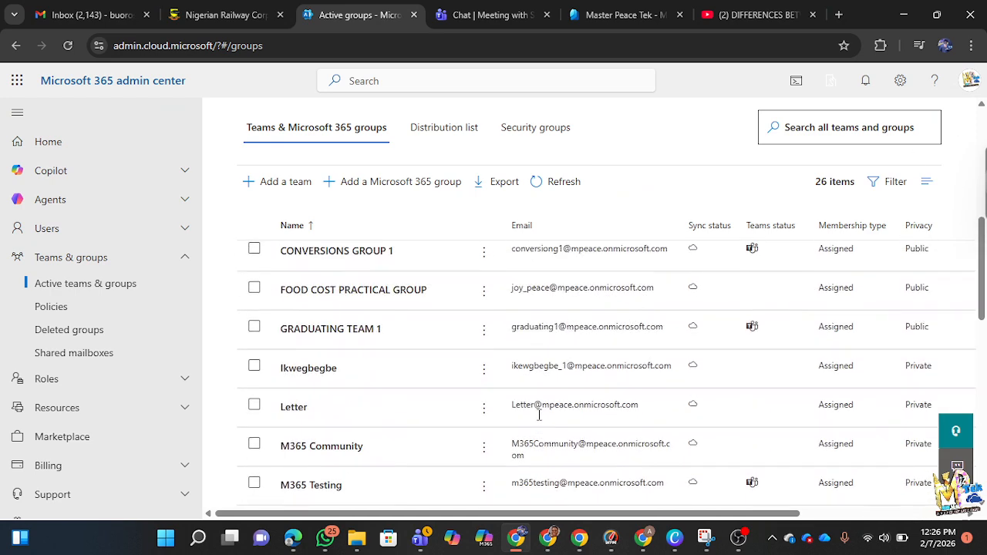
scroll(538, 416, "down", 5)
scroll(538, 414, "up", 2)
scroll(539, 416, "down", 1)
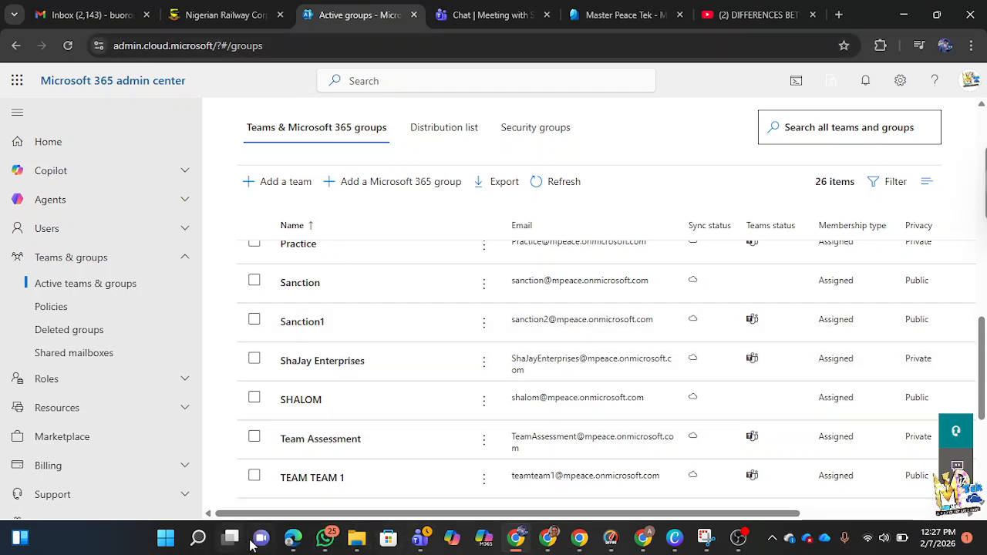
- Switch to LinkedIn in Edge, load the new posts, enlarge the page to 80% and open the account owner's profile
left_click(289, 542)
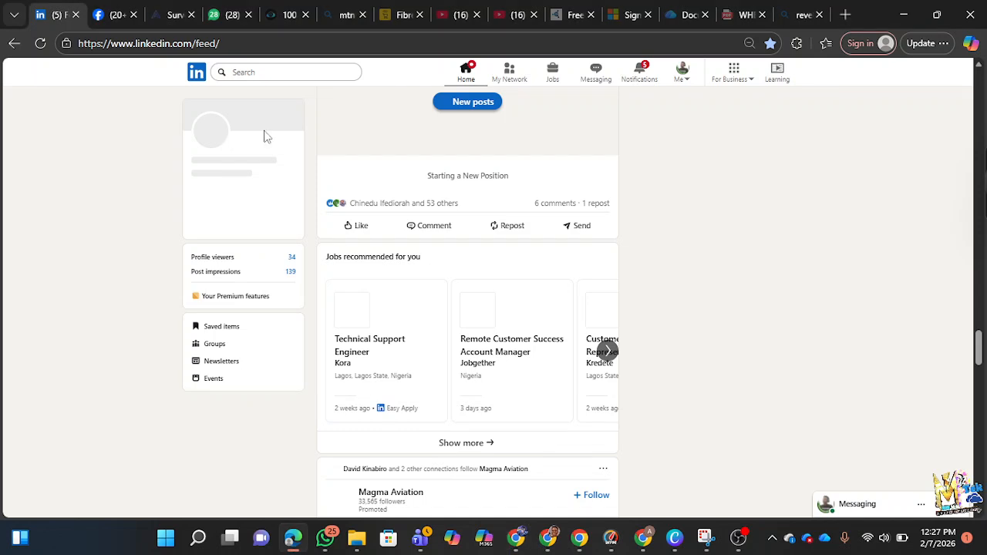
left_click(476, 109)
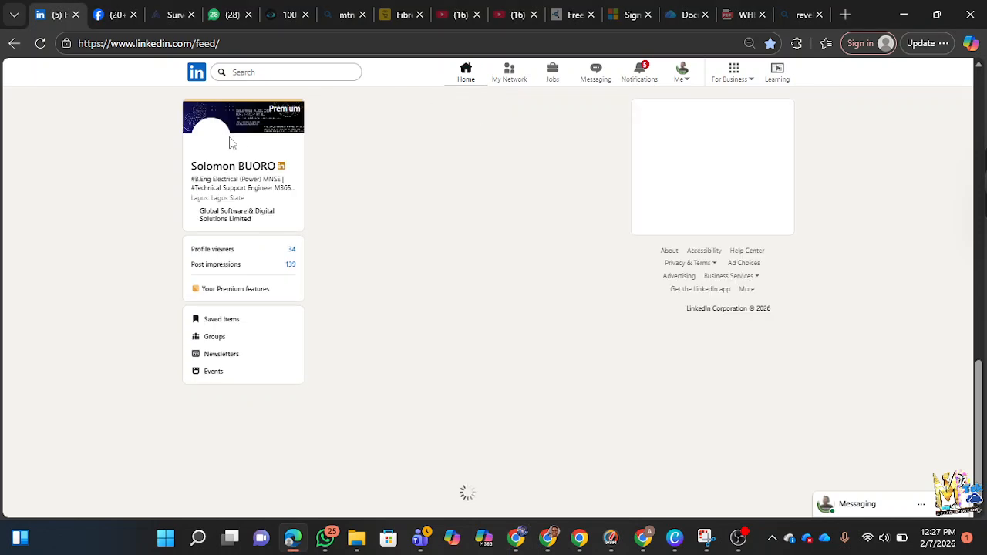
key("ctrl+plus")
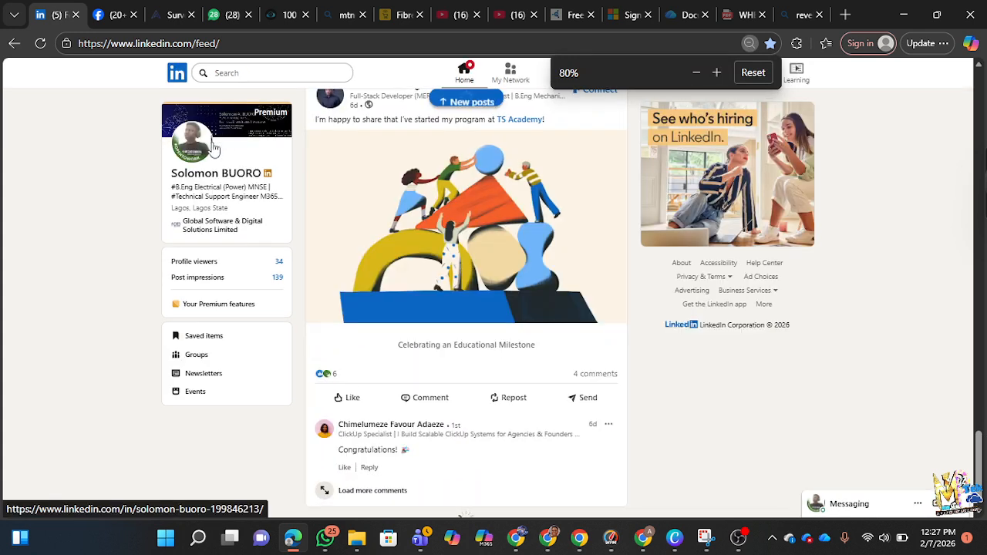
left_click(194, 152)
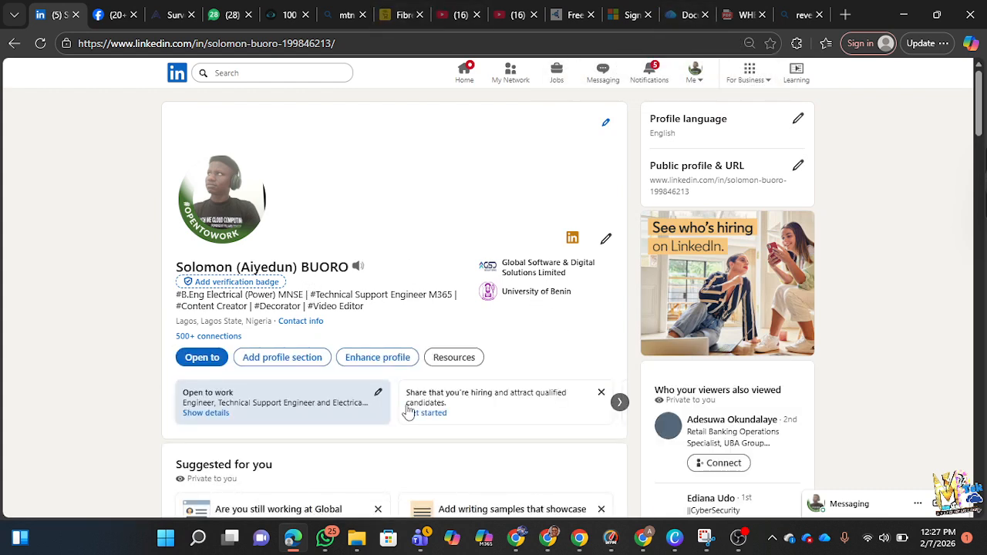
- Return to the Chrome window and show the open YouTube video page
left_click(516, 537)
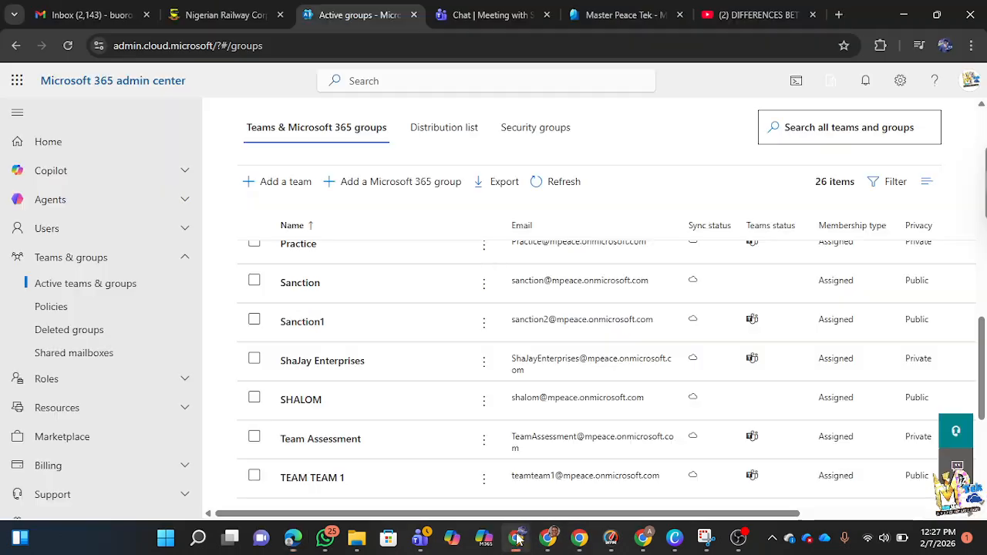
left_click(739, 17)
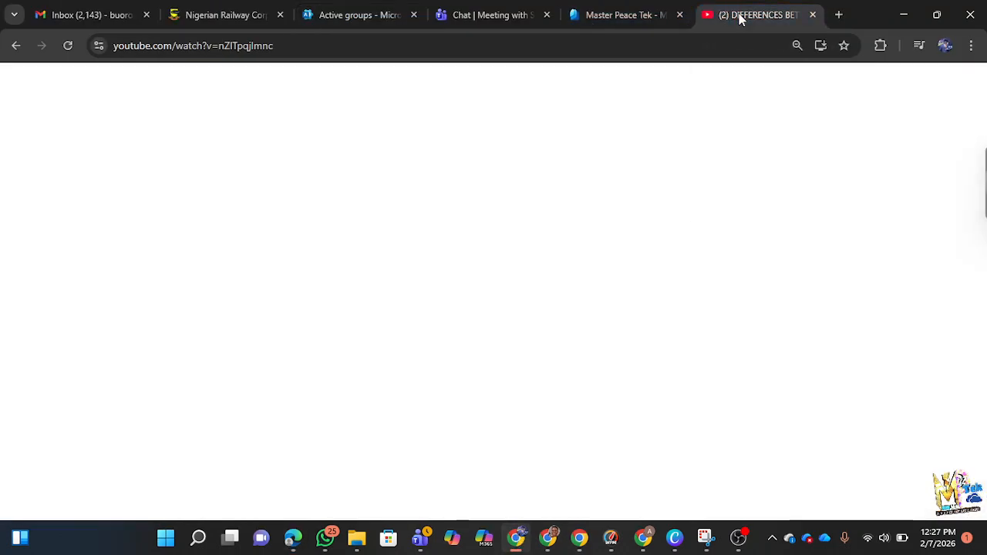